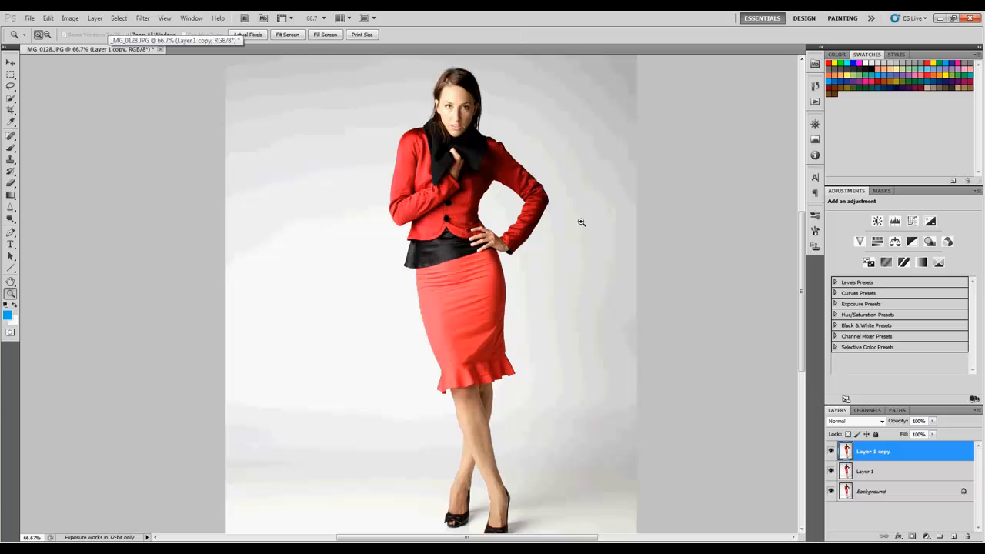
- Hide the Layer 1 copy layer and make Layer 1 the active layer
{"action": "left_click_drag", "start_coordinate": [509, 197], "coordinate": [495, 200]}
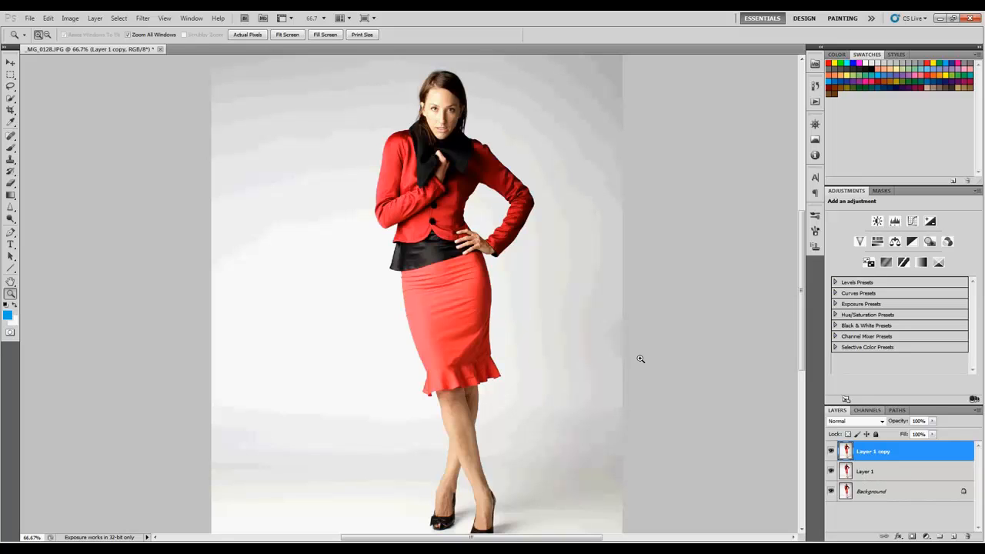
{"action": "key", "text": "alt"}
{"action": "left_click", "coordinate": [514, 287], "text": "alt"}
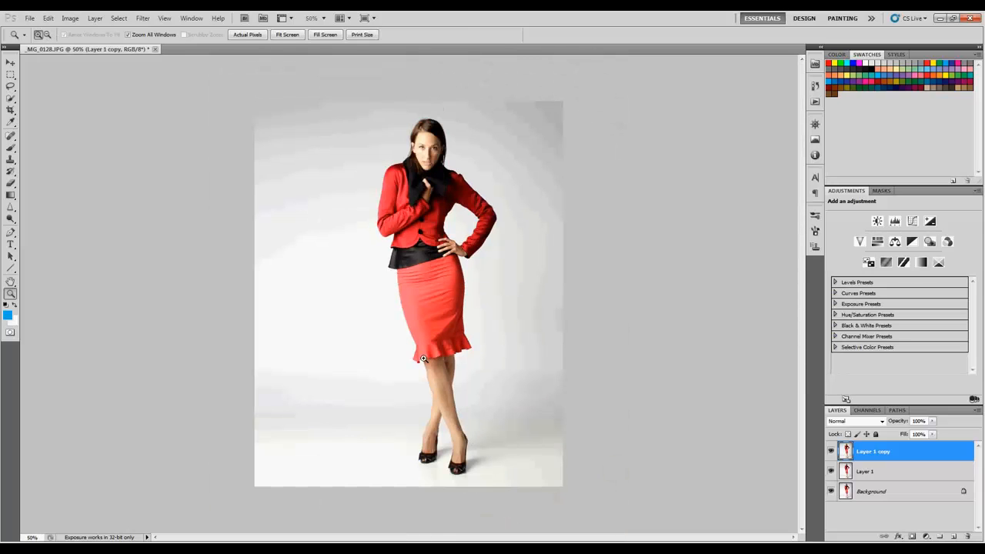
{"action": "left_click", "coordinate": [830, 453]}
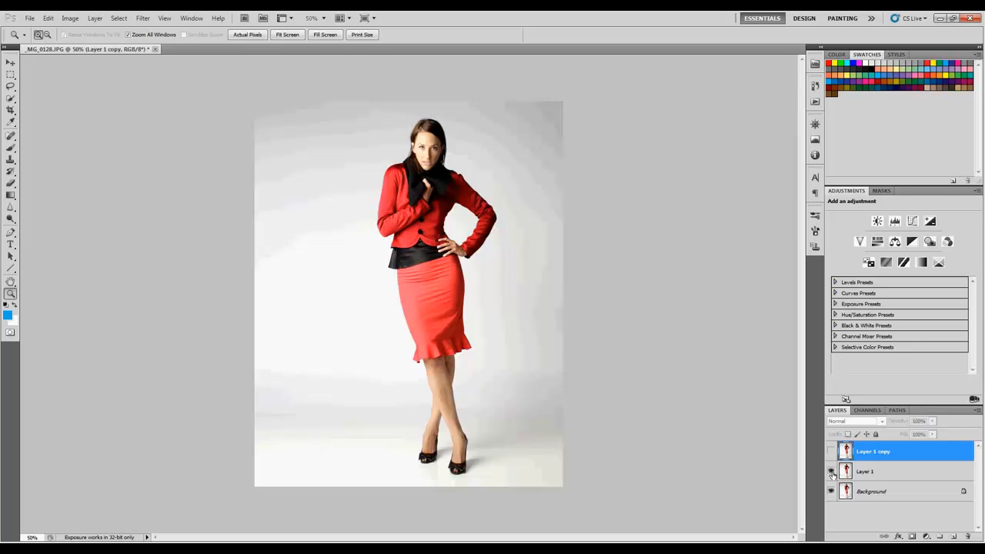
{"action": "left_click", "coordinate": [847, 472]}
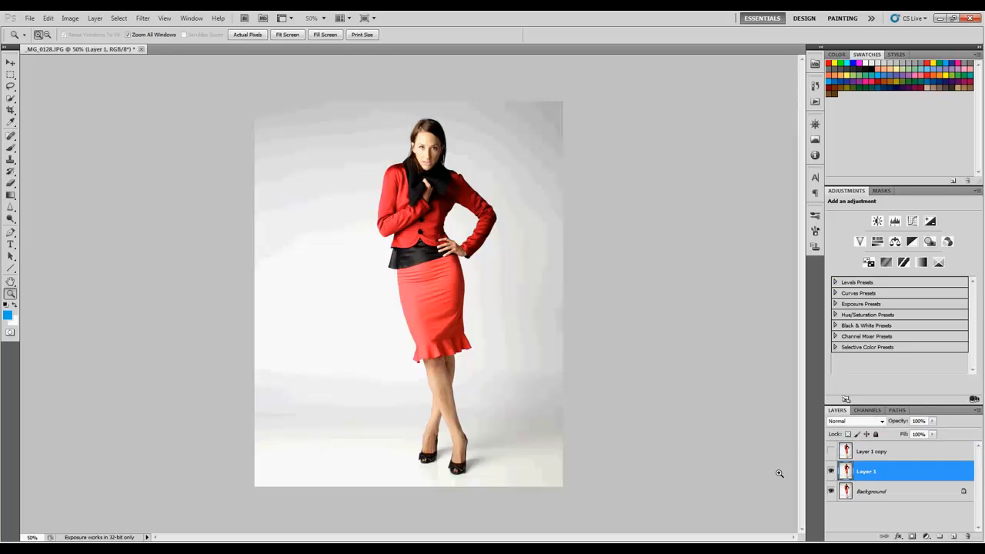
- Remove the woman from Layer 1 by lassoing loosely around her, filling the selection with Content-Aware in Normal mode, and deselecting
{"action": "key", "text": "l"}
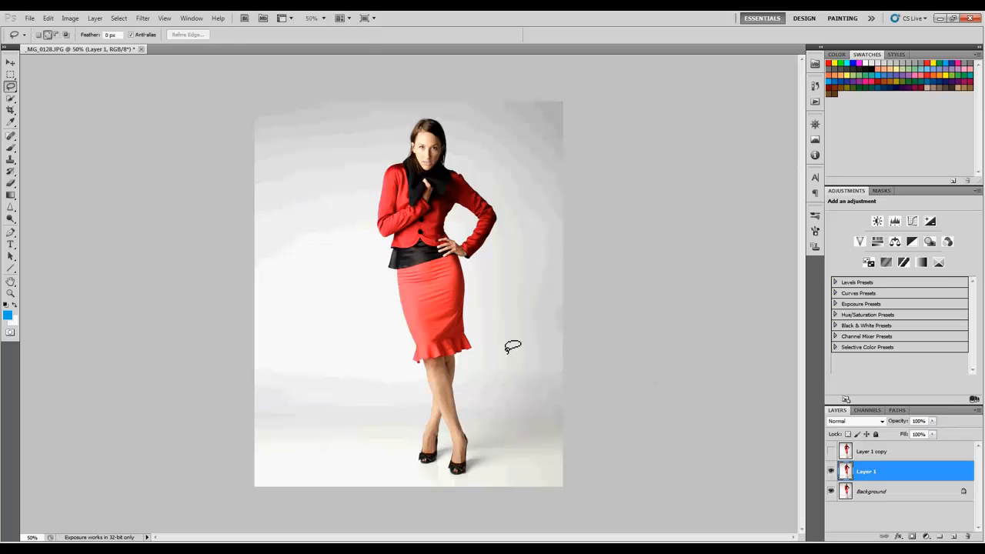
{"action": "mouse_move", "coordinate": [484, 341]}
{"action": "left_mouse_down"}
{"action": "mouse_move", "coordinate": [474, 300]}
{"action": "mouse_move", "coordinate": [516, 213]}
{"action": "mouse_move", "coordinate": [429, 113]}
{"action": "mouse_move", "coordinate": [399, 132]}
{"action": "mouse_move", "coordinate": [371, 175]}
{"action": "mouse_move", "coordinate": [364, 218]}
{"action": "mouse_move", "coordinate": [371, 286]}
{"action": "mouse_move", "coordinate": [401, 380]}
{"action": "mouse_move", "coordinate": [411, 487]}
{"action": "mouse_move", "coordinate": [475, 482]}
{"action": "mouse_move", "coordinate": [485, 362]}
{"action": "left_mouse_up"}
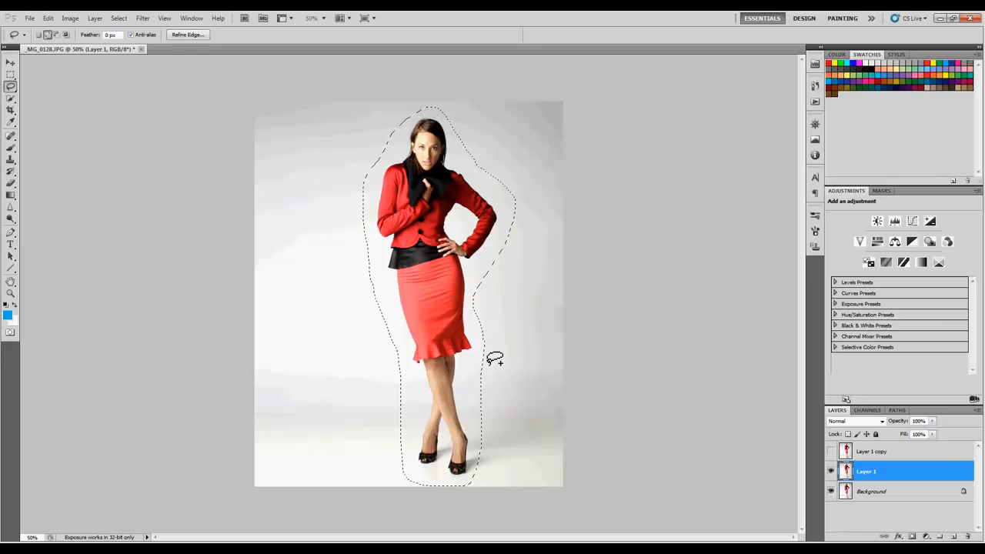
{"action": "key", "text": "shift+BackSpace"}
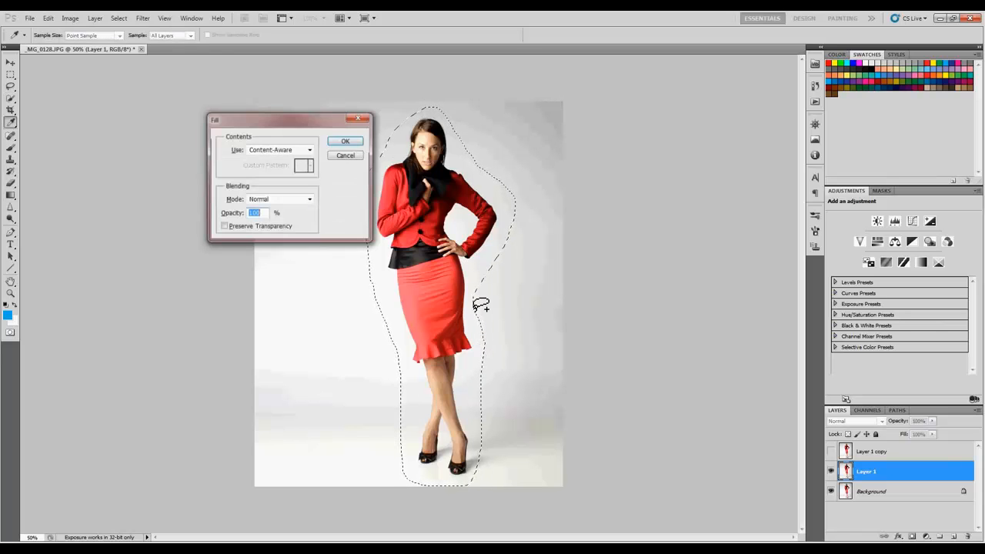
{"action": "left_click", "coordinate": [344, 141]}
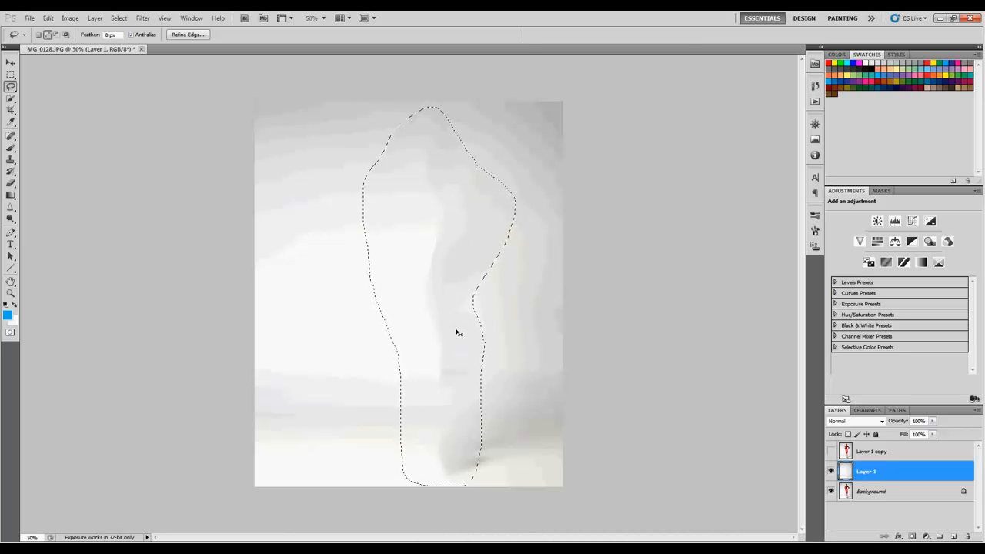
{"action": "left_click", "coordinate": [424, 178]}
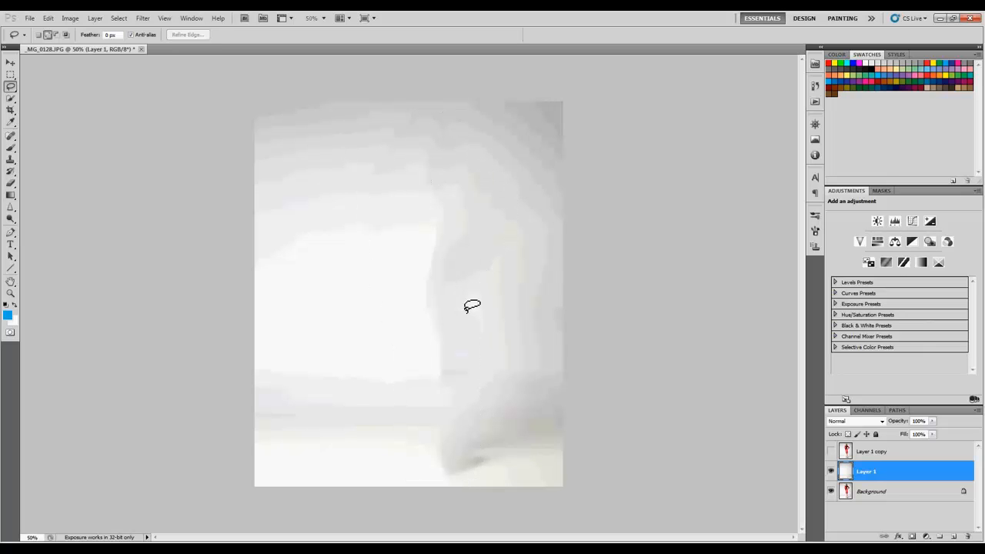
- Show and activate Layer 1 copy, and select the woman from head to shoes with the Quick Selection Tool
{"action": "left_click", "coordinate": [832, 452]}
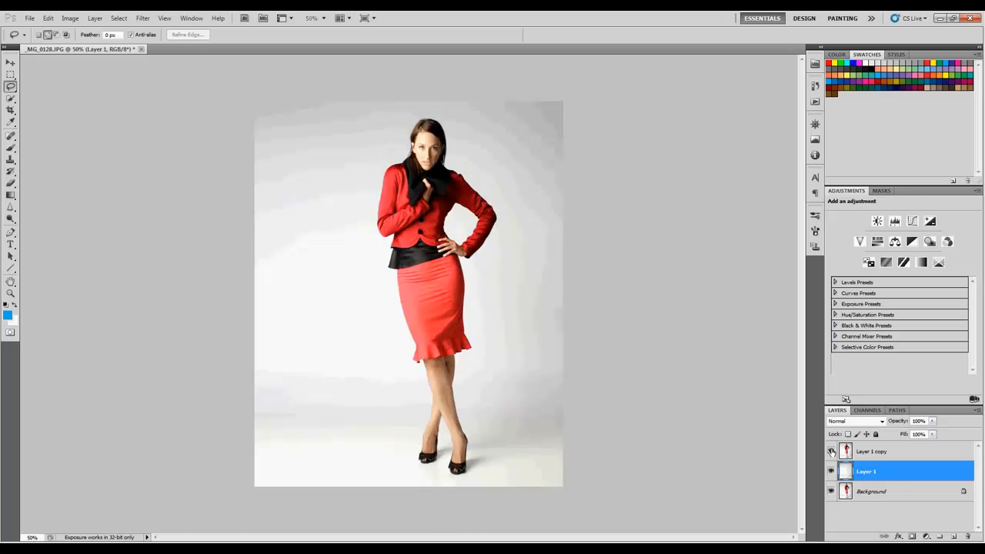
{"action": "left_click", "coordinate": [873, 455]}
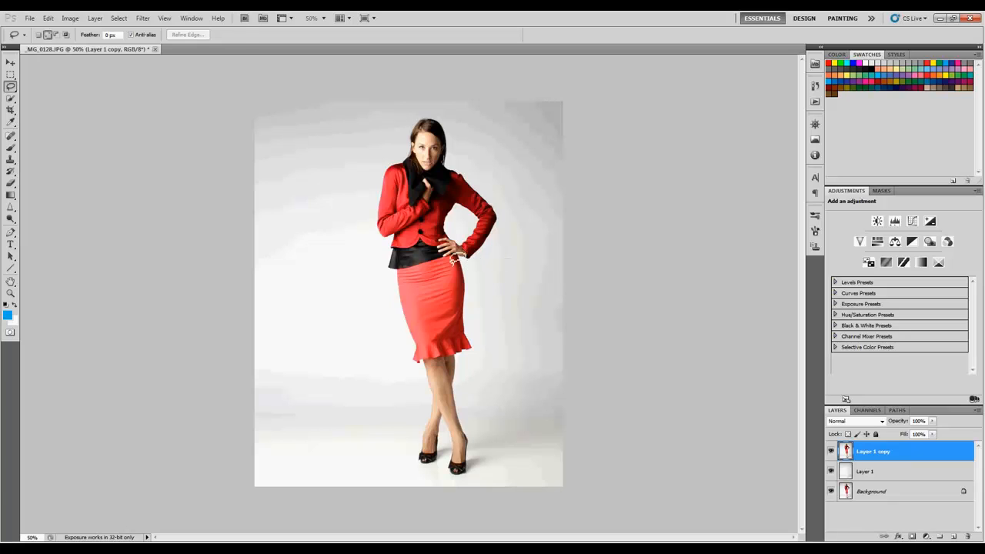
{"action": "key", "text": "w"}
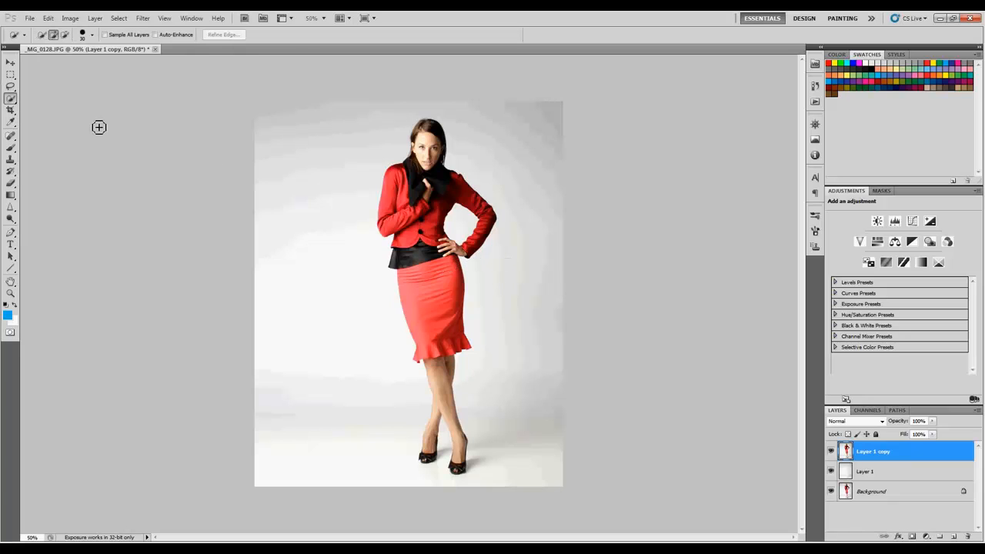
{"action": "left_click", "coordinate": [12, 100]}
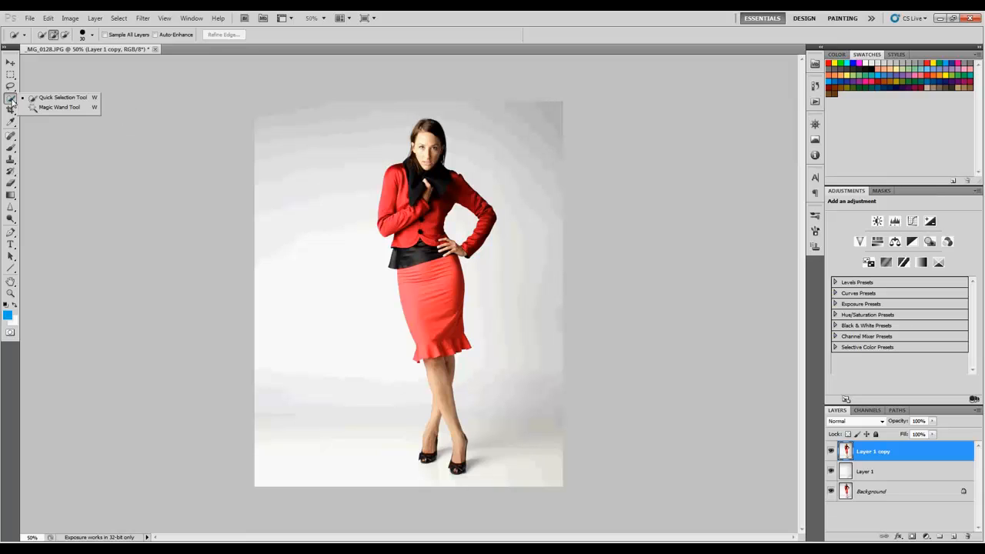
{"action": "left_click", "coordinate": [69, 101]}
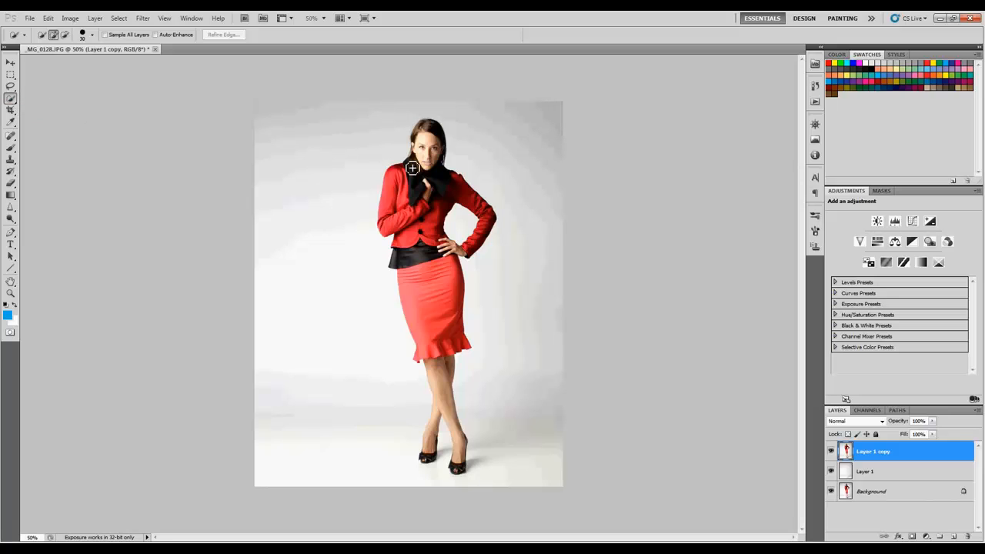
{"action": "mouse_move", "coordinate": [413, 168]}
{"action": "left_mouse_down"}
{"action": "mouse_move", "coordinate": [432, 131]}
{"action": "mouse_move", "coordinate": [436, 166]}
{"action": "left_mouse_up"}
{"action": "mouse_move", "coordinate": [436, 274]}
{"action": "left_mouse_down"}
{"action": "mouse_move", "coordinate": [436, 300]}
{"action": "mouse_move", "coordinate": [460, 347]}
{"action": "mouse_move", "coordinate": [444, 414]}
{"action": "left_mouse_up"}
{"action": "left_click", "coordinate": [458, 467]}
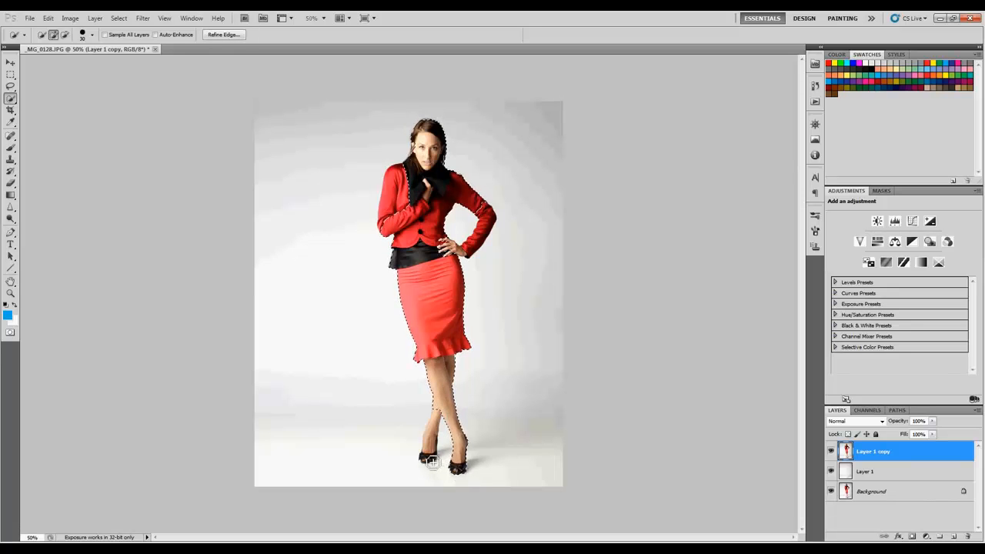
{"action": "left_click_drag", "start_coordinate": [430, 459], "coordinate": [432, 444]}
- Copy the selected woman onto a new layer and check the cutout on its own by toggling the other layers' visibility
{"action": "key", "text": "ctrl+j"}
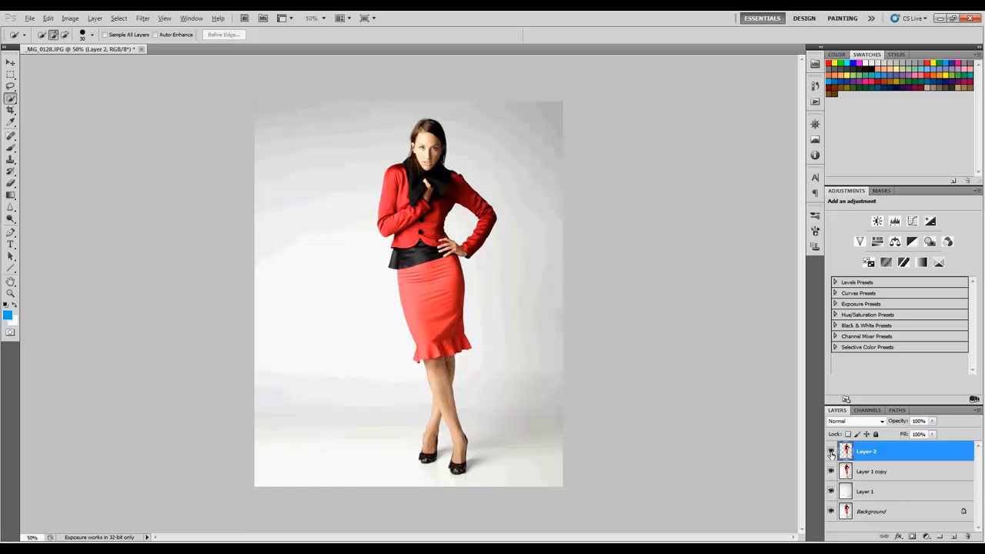
{"action": "left_click", "coordinate": [831, 454], "text": "alt"}
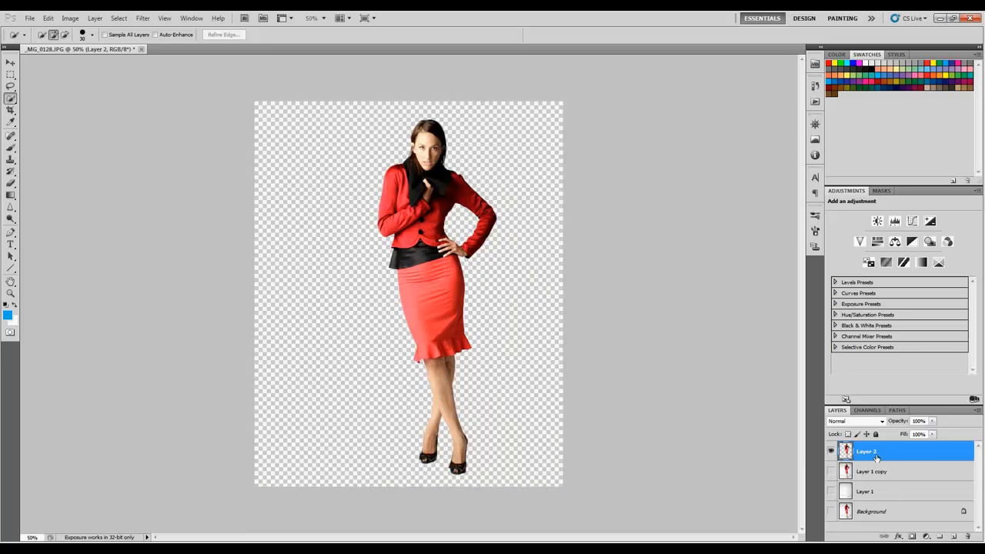
{"action": "left_click", "coordinate": [831, 454], "text": "alt"}
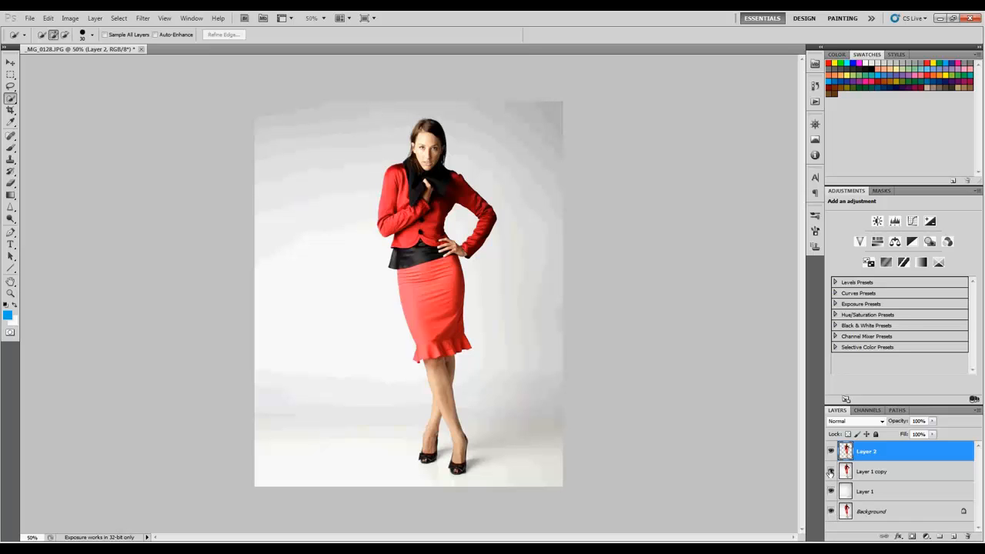
- Hide Layer 1 copy and duplicate the cutout layer, Layer 2
{"action": "left_click", "coordinate": [830, 473]}
{"action": "left_click", "coordinate": [832, 473]}
{"action": "left_click", "coordinate": [831, 473]}
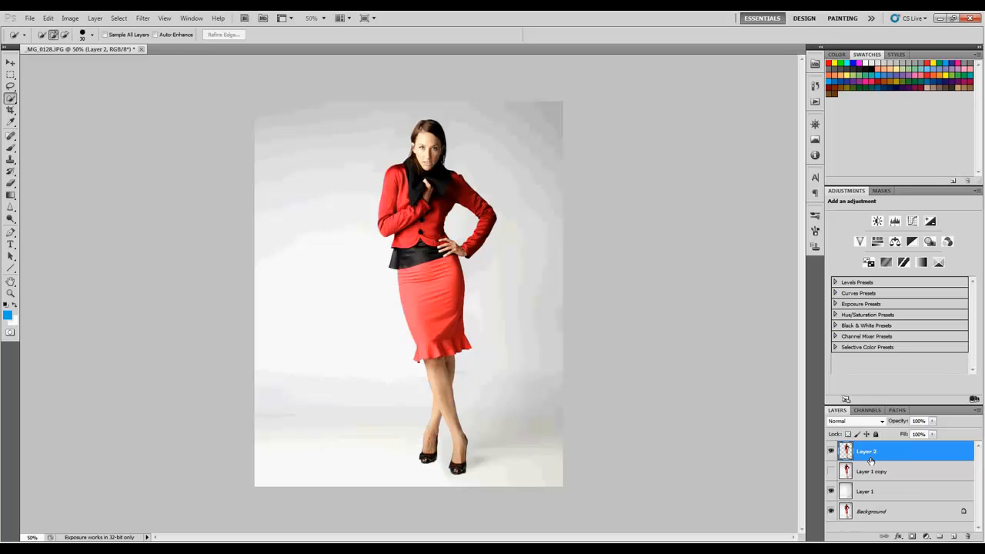
{"action": "key", "text": "ctrl+j"}
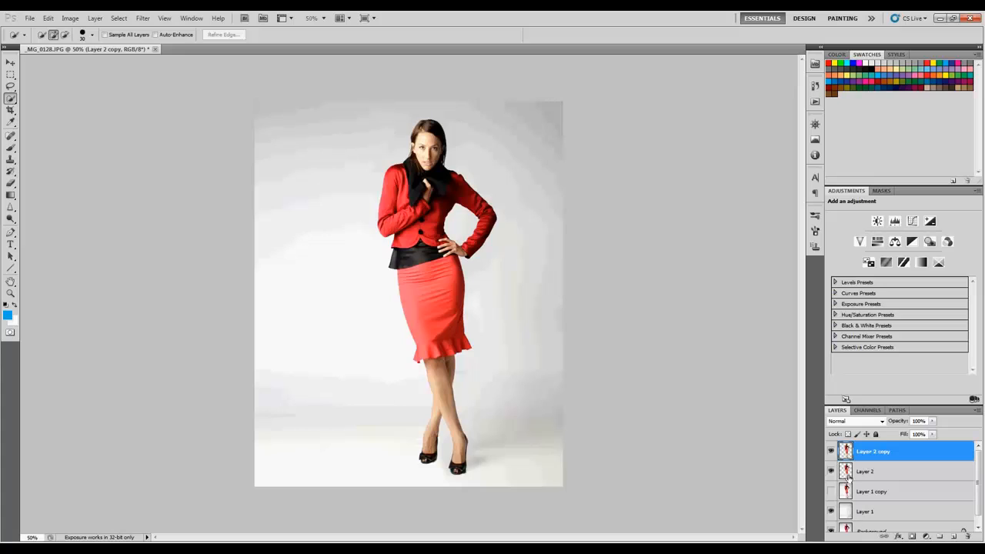
- Liquify Layer 2 with a 765-size Forward Warp brush, stretching the woman's head, torso, arms and skirt outward to both sides
{"action": "left_click", "coordinate": [876, 476]}
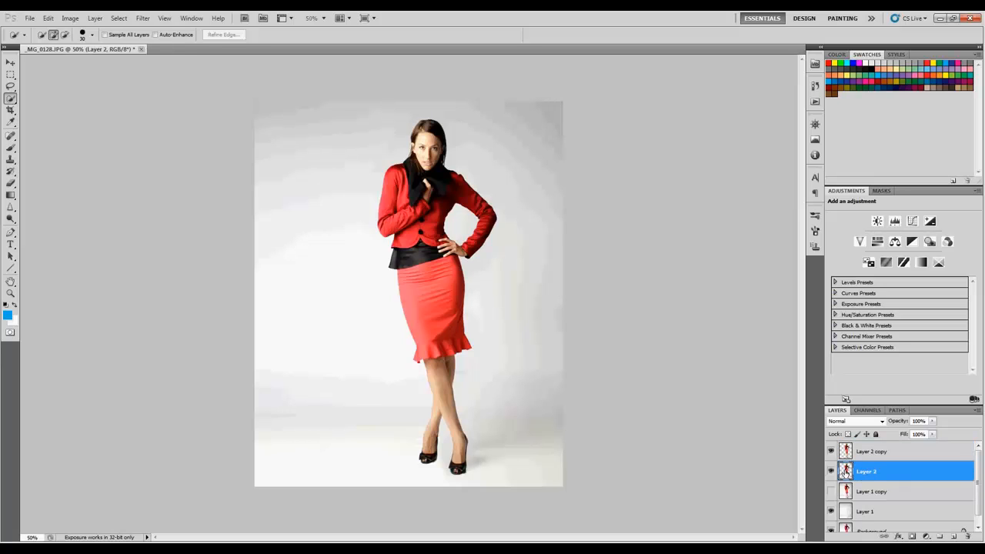
{"action": "left_click", "coordinate": [141, 20]}
{"action": "left_click", "coordinate": [162, 74]}
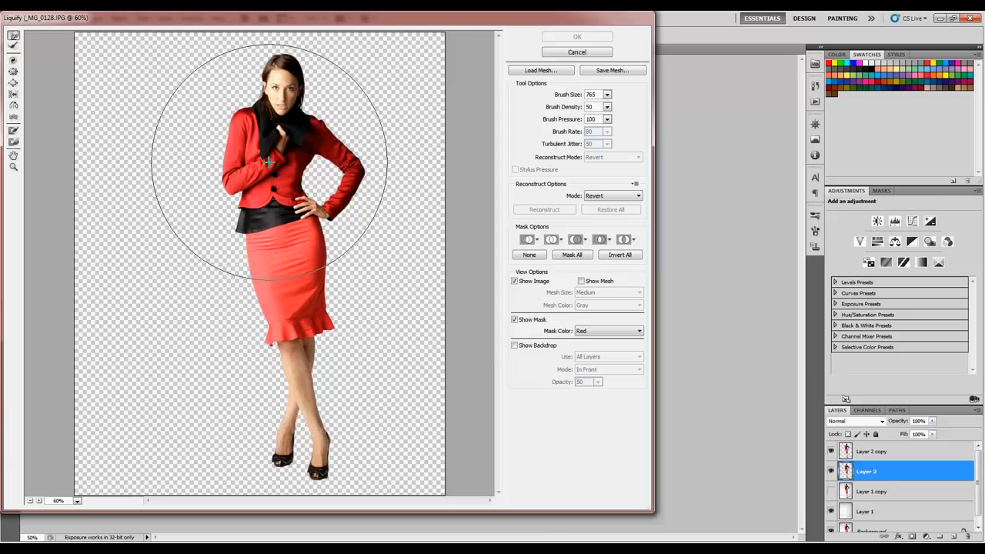
{"action": "left_click_drag", "start_coordinate": [266, 148], "coordinate": [184, 141]}
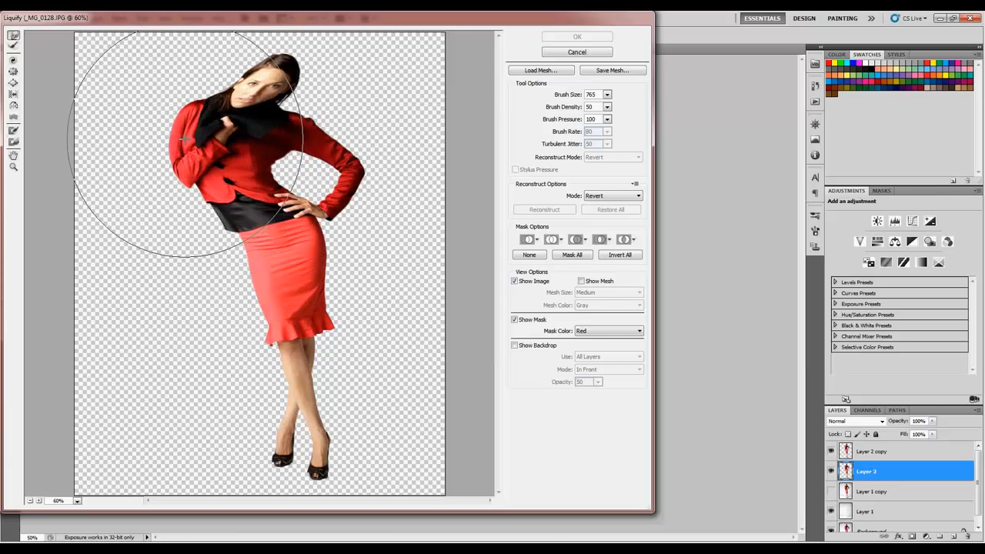
{"action": "left_click_drag", "start_coordinate": [238, 216], "coordinate": [156, 222]}
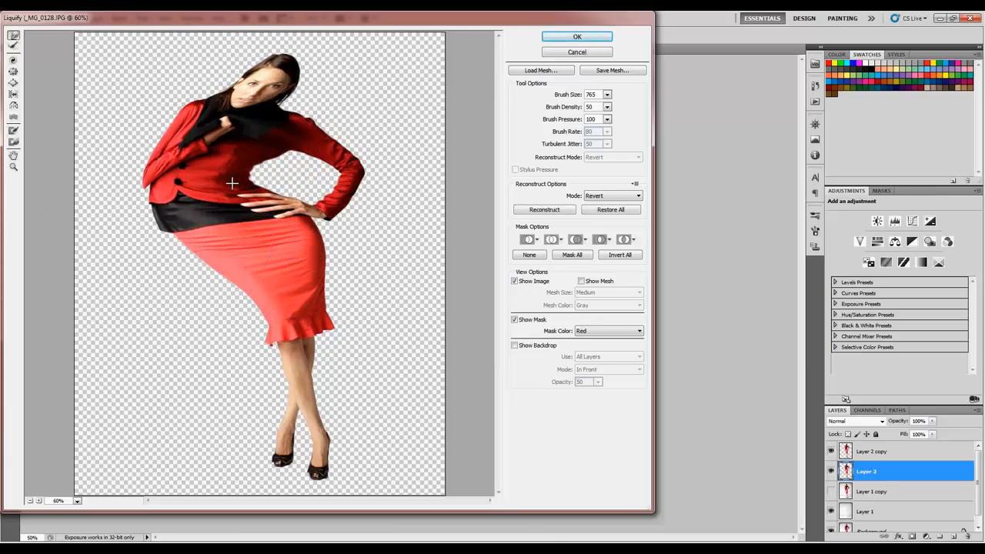
{"action": "left_click_drag", "start_coordinate": [233, 182], "coordinate": [287, 181]}
{"action": "left_click_drag", "start_coordinate": [190, 282], "coordinate": [176, 280]}
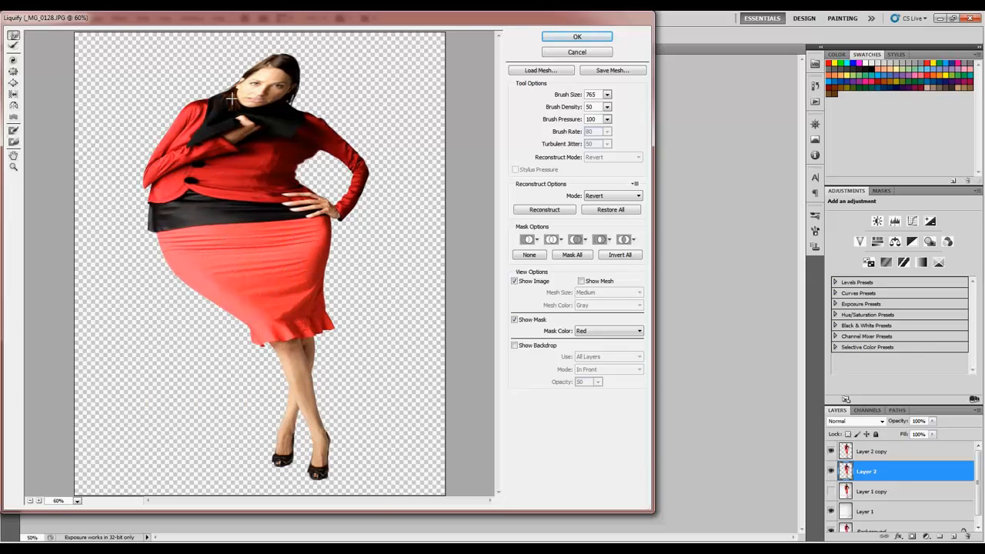
{"action": "left_click_drag", "start_coordinate": [225, 91], "coordinate": [181, 74]}
{"action": "left_click_drag", "start_coordinate": [174, 210], "coordinate": [141, 209]}
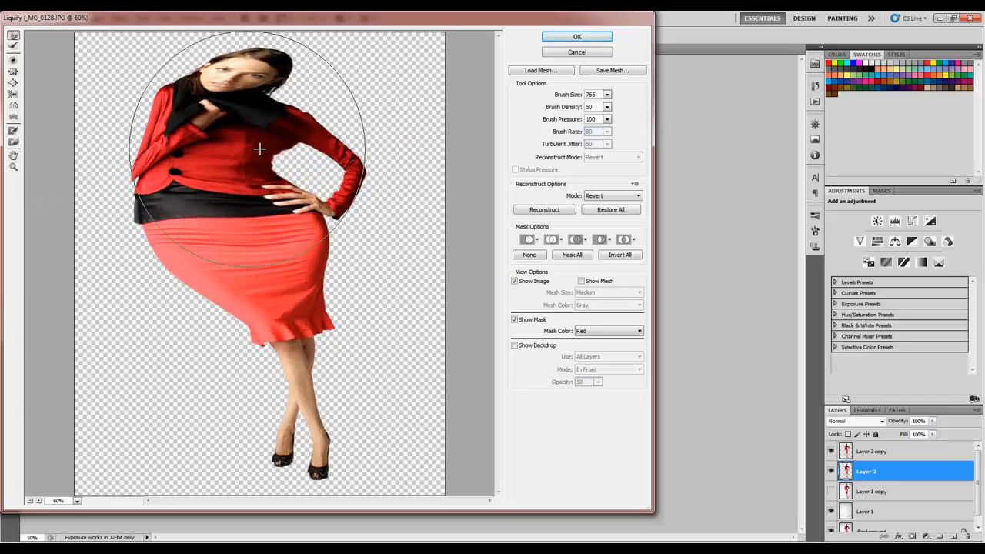
{"action": "left_click_drag", "start_coordinate": [259, 151], "coordinate": [273, 154]}
{"action": "left_click_drag", "start_coordinate": [220, 236], "coordinate": [196, 231]}
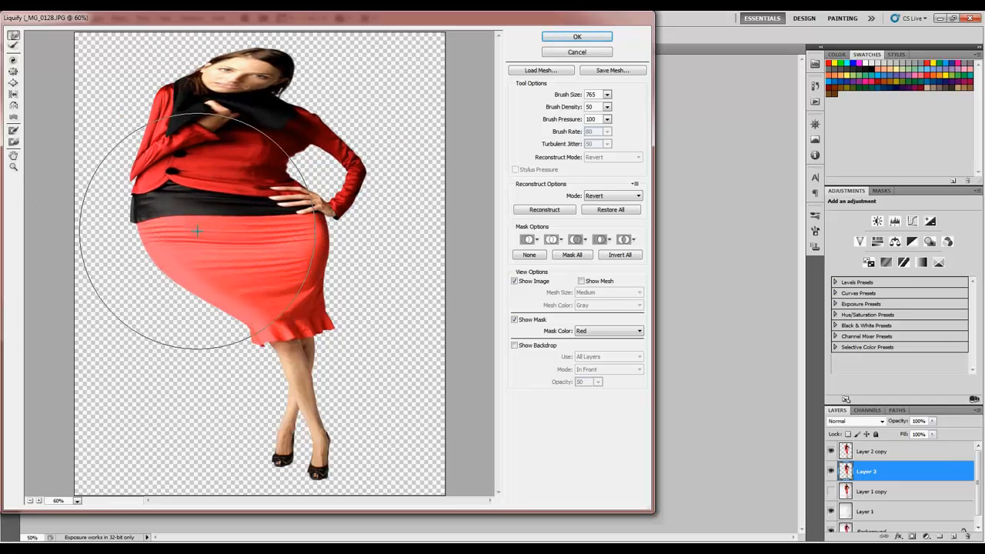
{"action": "left_click_drag", "start_coordinate": [213, 192], "coordinate": [197, 188]}
{"action": "mouse_move", "coordinate": [284, 223]}
{"action": "left_mouse_down"}
{"action": "mouse_move", "coordinate": [351, 229]}
{"action": "mouse_move", "coordinate": [260, 214]}
{"action": "left_mouse_up"}
{"action": "left_click_drag", "start_coordinate": [240, 164], "coordinate": [233, 160]}
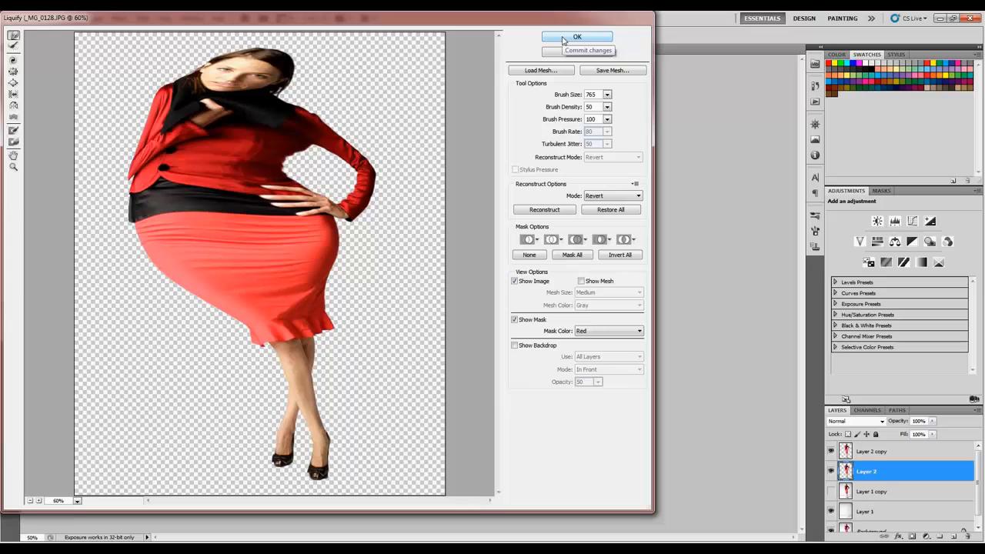
{"action": "key", "text": "Return"}
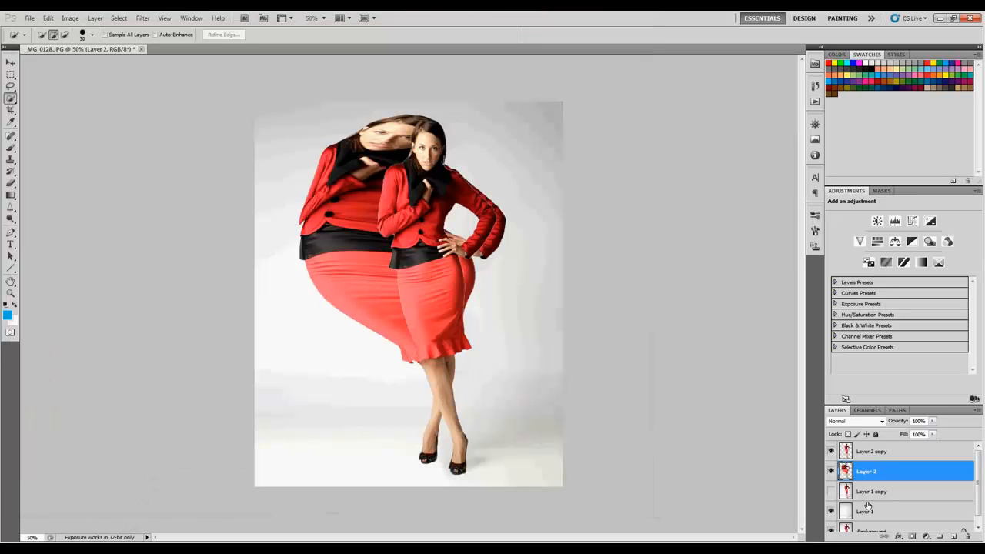
- Add a black inverted layer mask to Layer 2 and a white layer mask to Layer 2 copy
{"action": "left_click", "coordinate": [912, 537]}
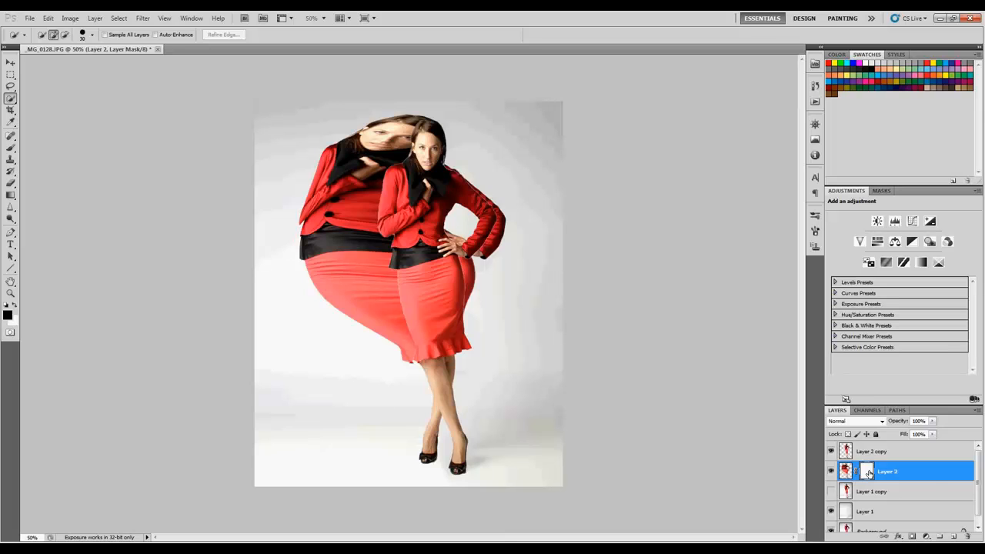
{"action": "key", "text": "ctrl+i"}
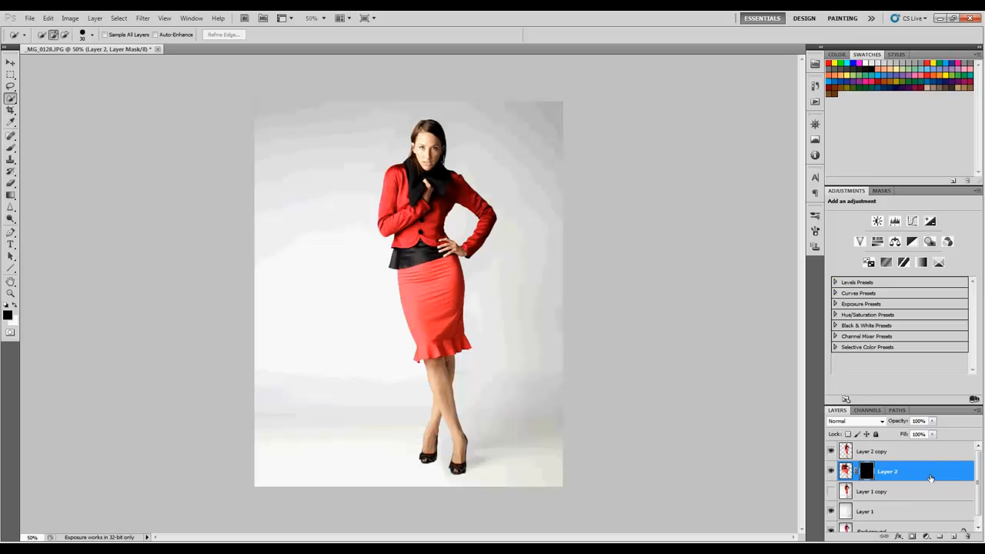
{"action": "left_click", "coordinate": [875, 454]}
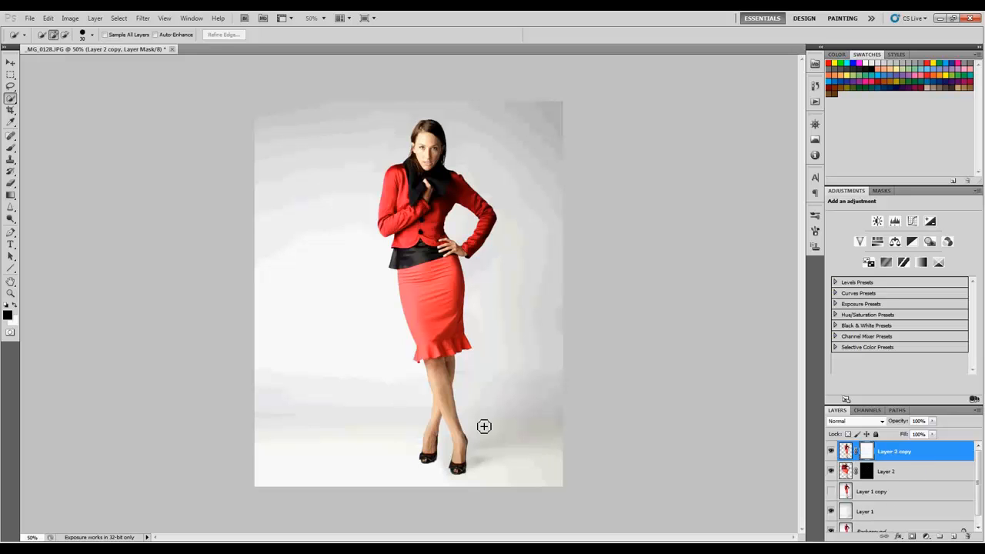
- Switch to the Brush tool and choose the 926 splatter brush tip
{"action": "key", "text": "b"}
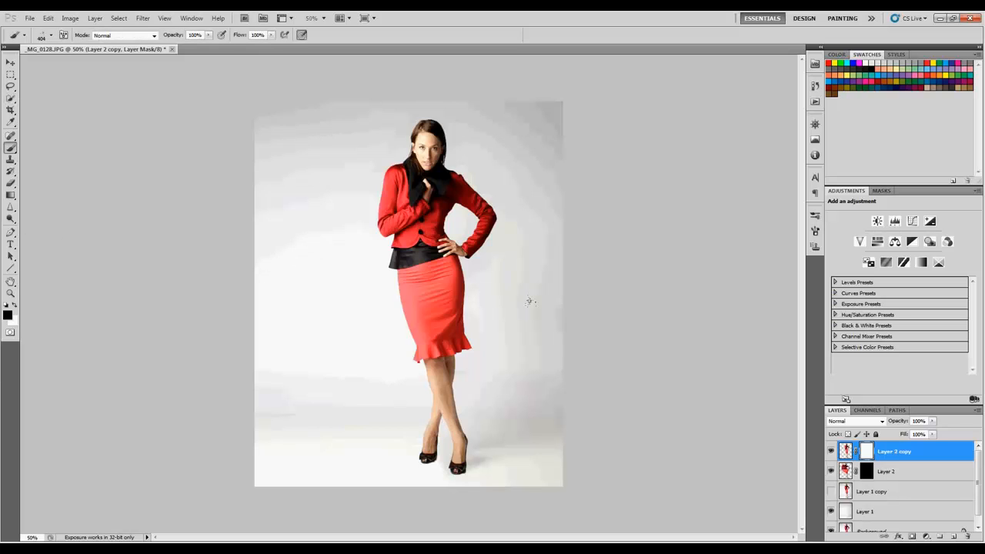
{"action": "left_click", "coordinate": [51, 36]}
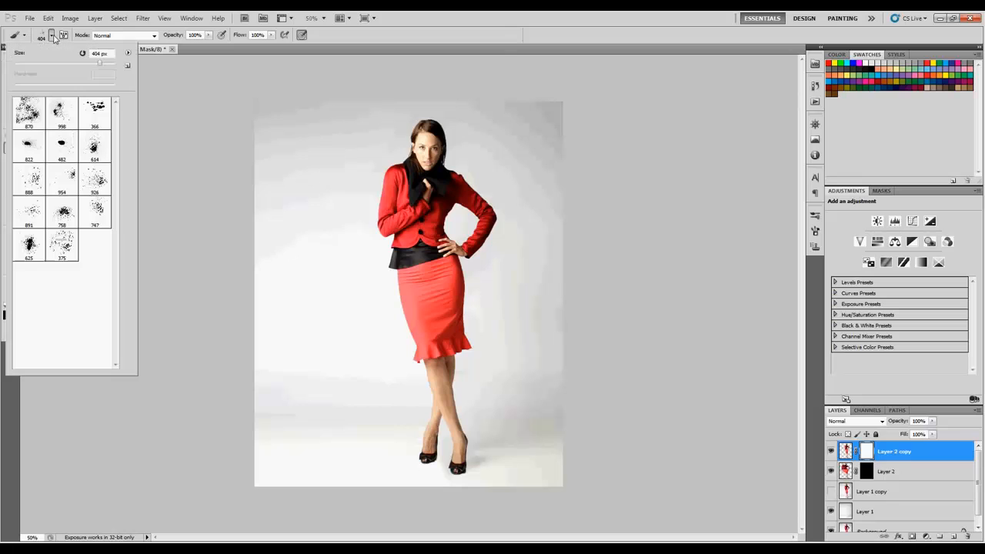
{"action": "left_click", "coordinate": [127, 53]}
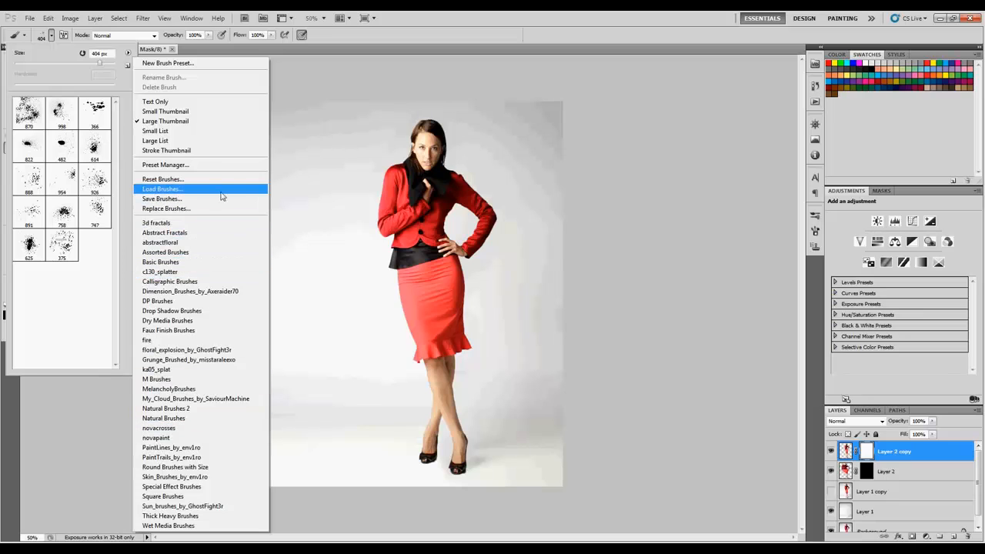
{"action": "left_click", "coordinate": [193, 198]}
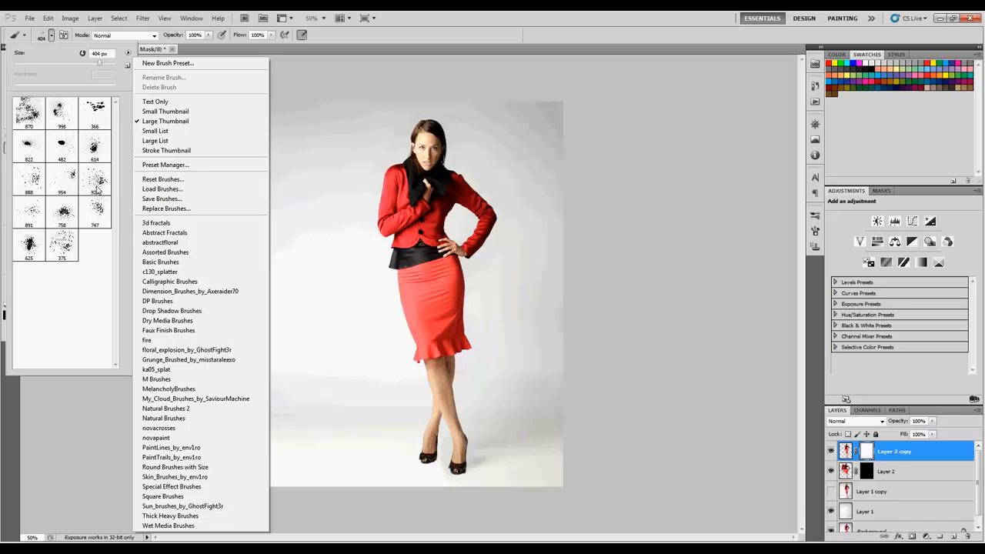
{"action": "left_click", "coordinate": [88, 256]}
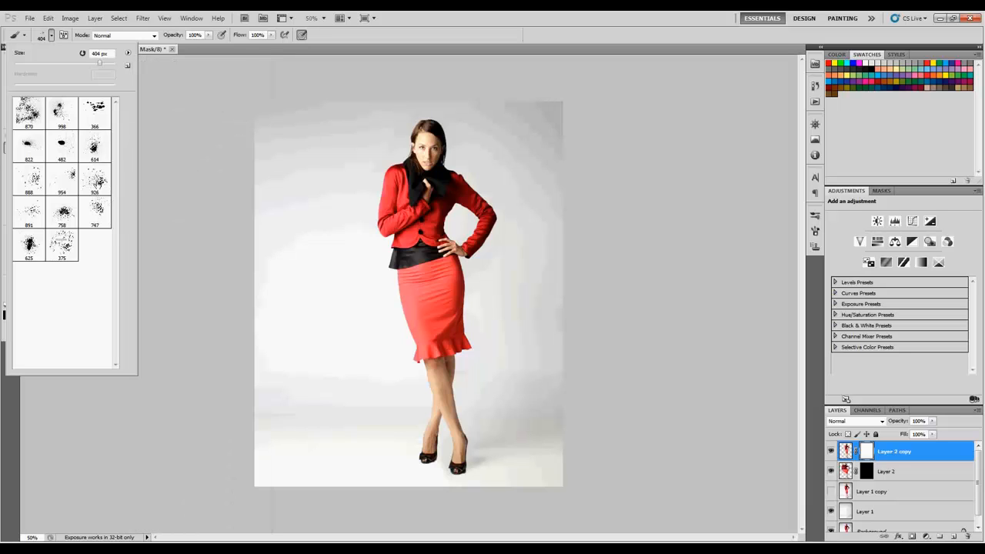
{"action": "left_click", "coordinate": [97, 185]}
{"action": "key", "text": "Return"}
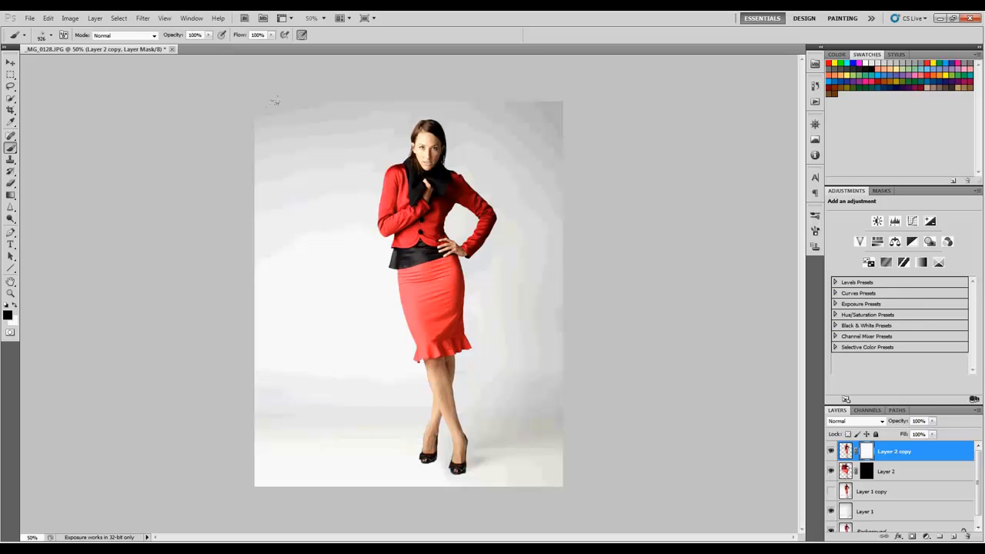
- Dab black splatter at 400 px over the figure's left shoulder on Layer 2 copy's mask, undoing the long stroke down the body
{"action": "key", "text": "bracketleft"}
{"action": "key", "text": "bracketleft"}
{"action": "key", "text": "bracketleft"}
{"action": "left_click", "coordinate": [357, 140]}
{"action": "mouse_move", "coordinate": [357, 147]}
{"action": "left_mouse_down"}
{"action": "mouse_move", "coordinate": [386, 315]}
{"action": "mouse_move", "coordinate": [372, 209]}
{"action": "mouse_move", "coordinate": [378, 163]}
{"action": "mouse_move", "coordinate": [406, 117]}
{"action": "left_mouse_up"}
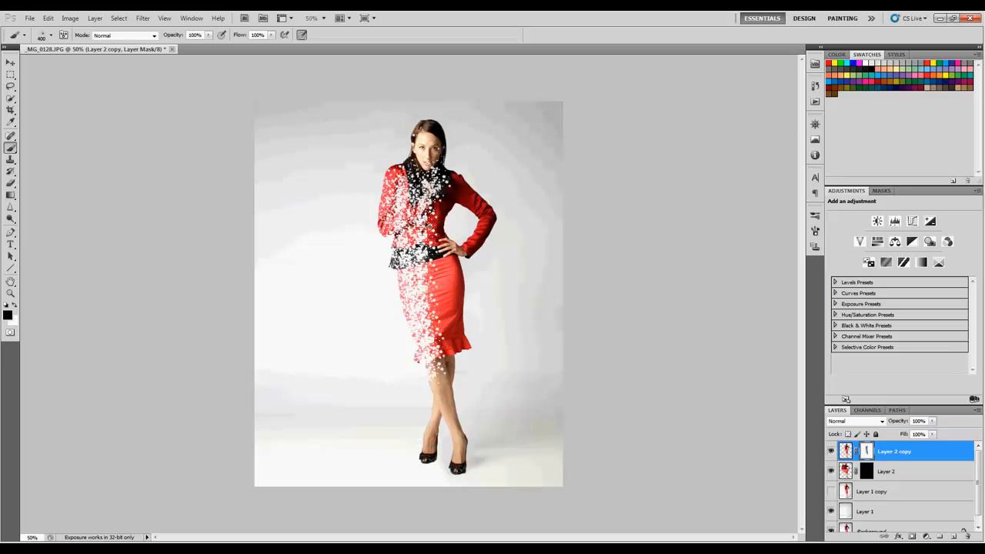
{"action": "key", "text": "ctrl+z"}
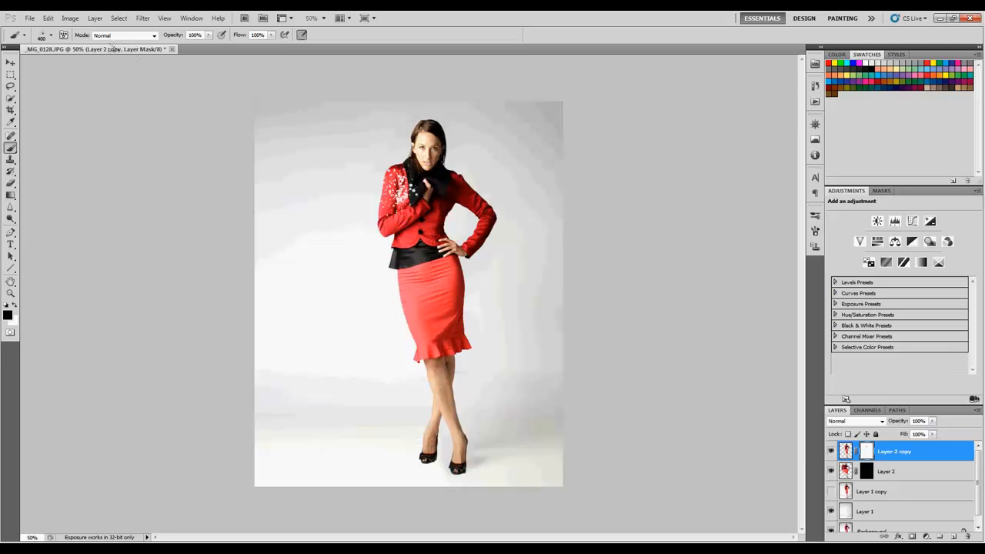
- Choose the 747 splatter tip at 500 px and hide spots on the jacket sleeve and black waistband in Layer 2 copy's mask
{"action": "left_click", "coordinate": [50, 35]}
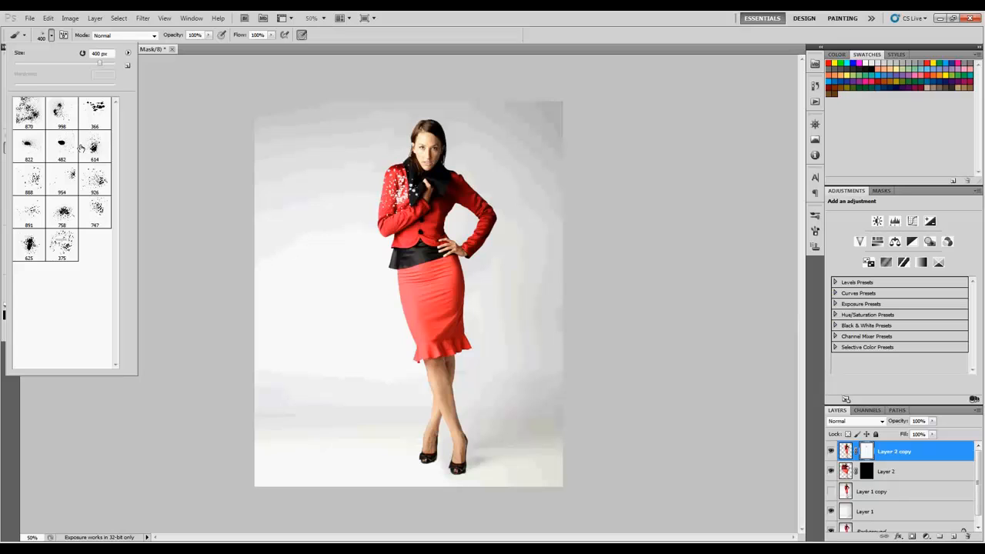
{"action": "left_click", "coordinate": [97, 212]}
{"action": "left_click", "coordinate": [246, 202]}
{"action": "key", "text": "bracketleft"}
{"action": "key", "text": "bracketleft"}
{"action": "key", "text": "bracketleft"}
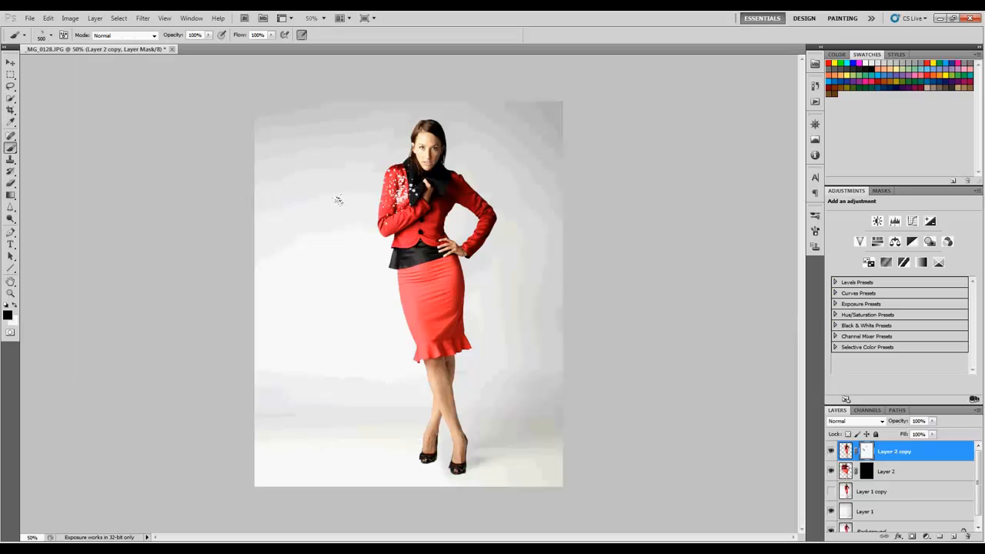
{"action": "left_click", "coordinate": [341, 258]}
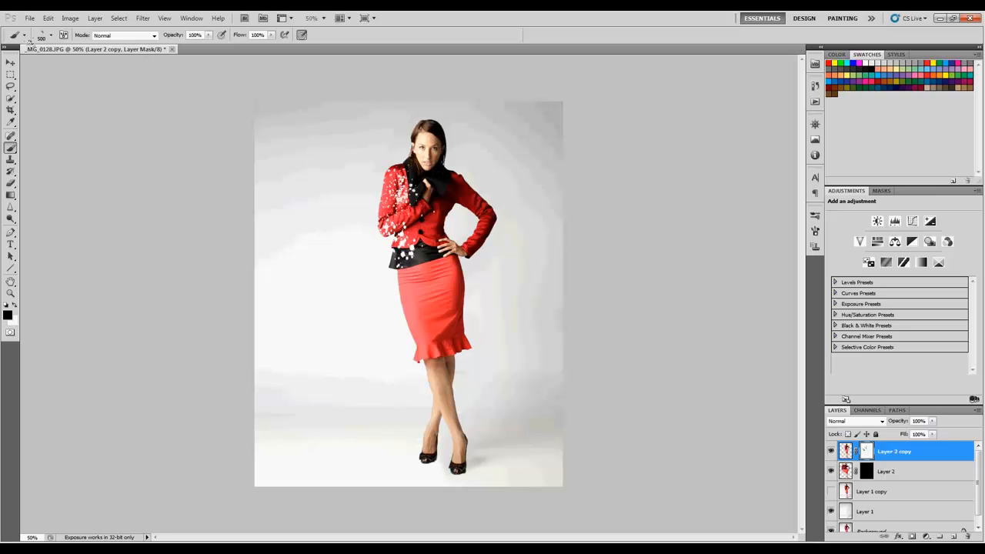
- Rotate the 747 splatter tip to -129° at 496 px and dab it over the waistband and upper skirt
{"action": "key", "text": "F5"}
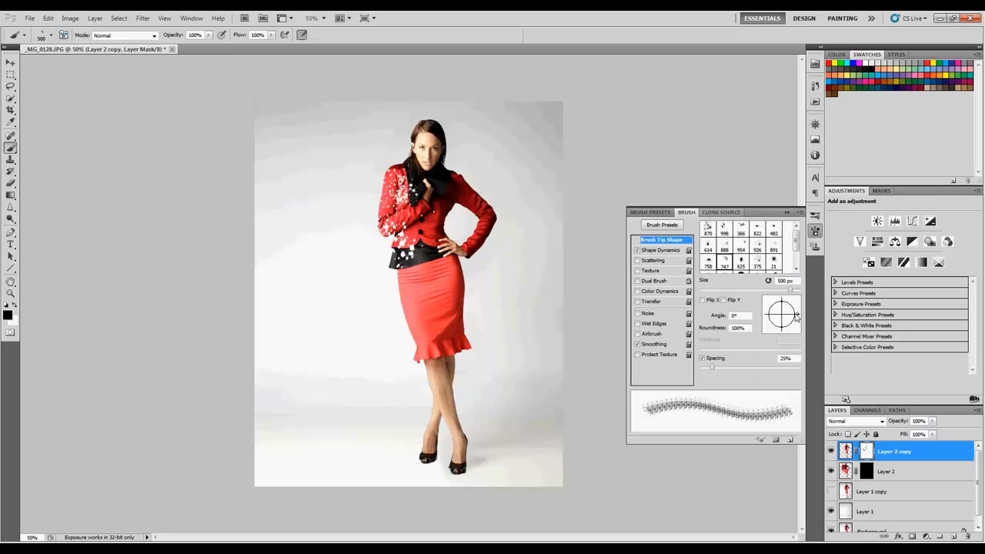
{"action": "left_click_drag", "start_coordinate": [797, 320], "coordinate": [769, 336]}
{"action": "left_click", "coordinate": [341, 269]}
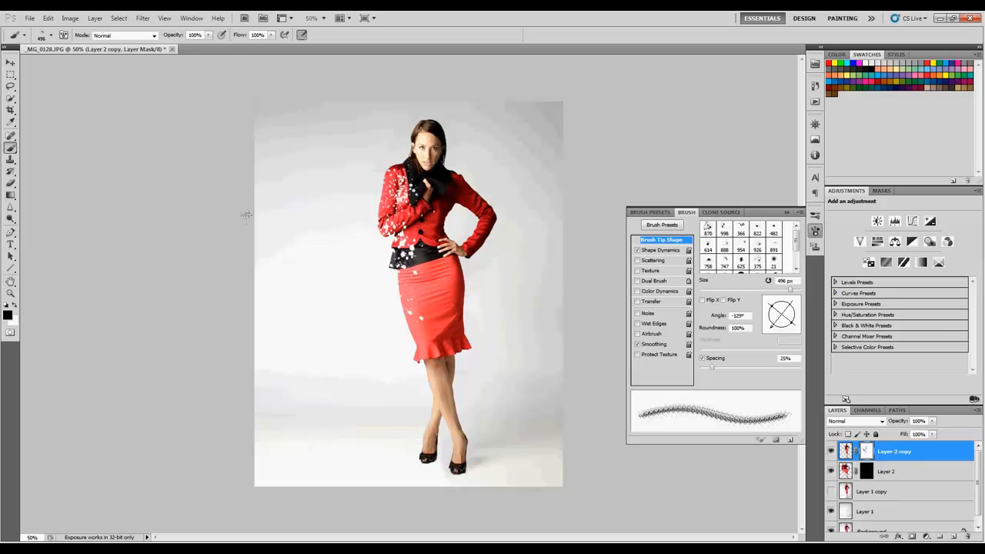
- Dab the 888 splatter tip at 300 px over the skirt edge, then rotate it to -149° and dab the jacket sleeve
{"action": "left_click", "coordinate": [51, 34]}
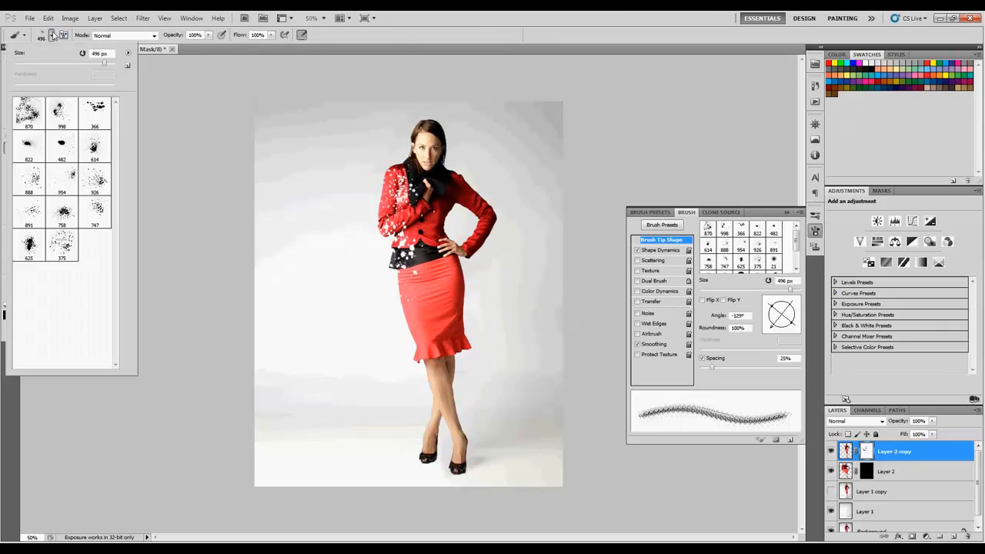
{"action": "double_click", "coordinate": [29, 182]}
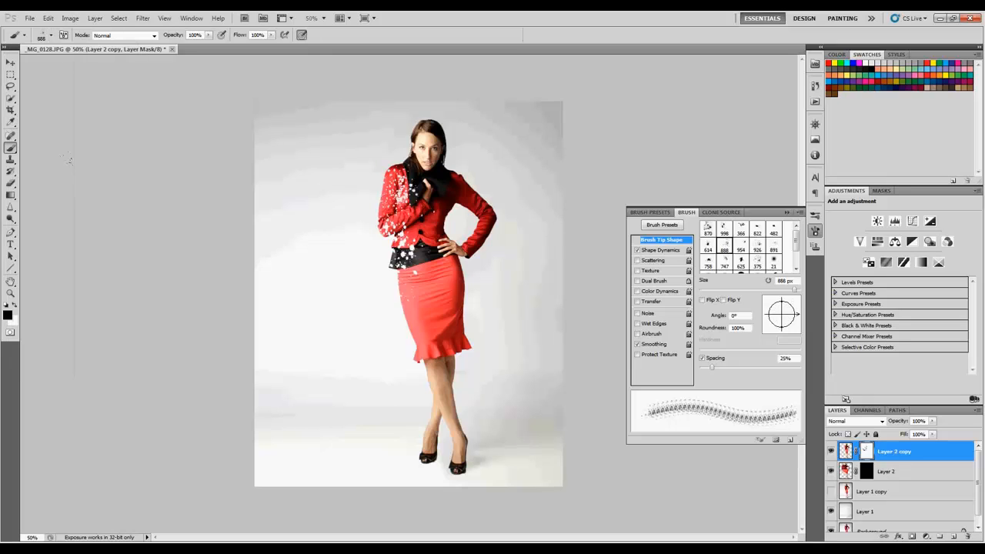
{"action": "key", "text": "bracketleft"}
{"action": "key", "text": "bracketleft"}
{"action": "key", "text": "bracketleft"}
{"action": "key", "text": "bracketleft"}
{"action": "key", "text": "bracketleft"}
{"action": "left_click", "coordinate": [365, 282]}
{"action": "mouse_move", "coordinate": [790, 317]}
{"action": "left_mouse_down"}
{"action": "mouse_move", "coordinate": [789, 326]}
{"action": "mouse_move", "coordinate": [772, 320]}
{"action": "left_mouse_up"}
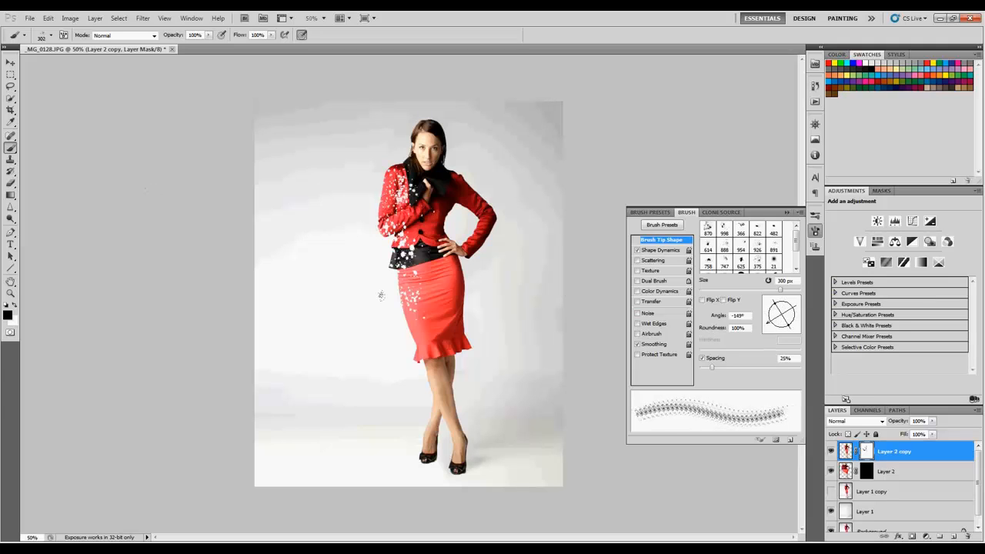
{"action": "left_click", "coordinate": [359, 183]}
{"action": "left_click", "coordinate": [50, 36]}
{"action": "left_click", "coordinate": [31, 204]}
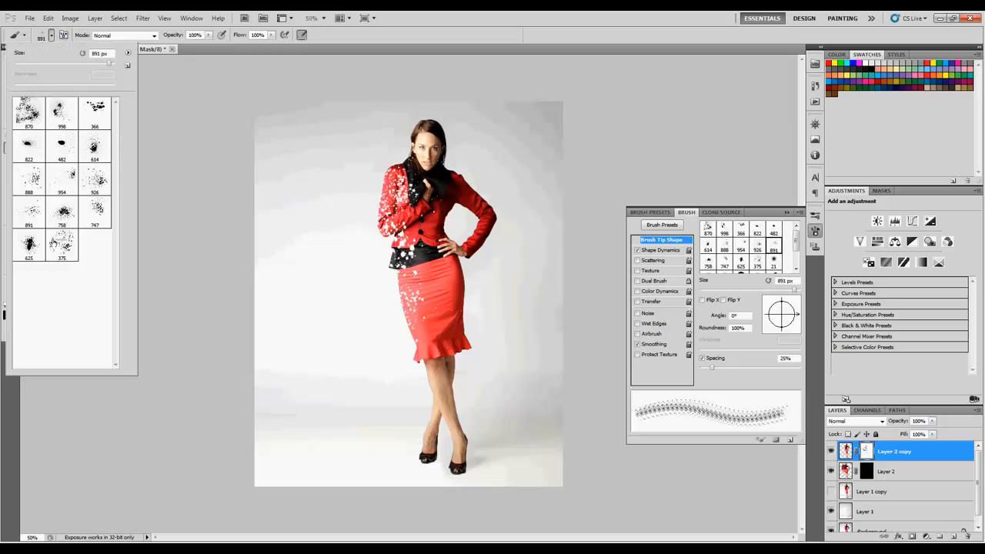
{"action": "left_click", "coordinate": [168, 281]}
- Choose the 926 splatter tip, rotate it to -176° and paint at 250 px along the figure's left side from jacket to skirt
{"action": "left_click", "coordinate": [50, 35]}
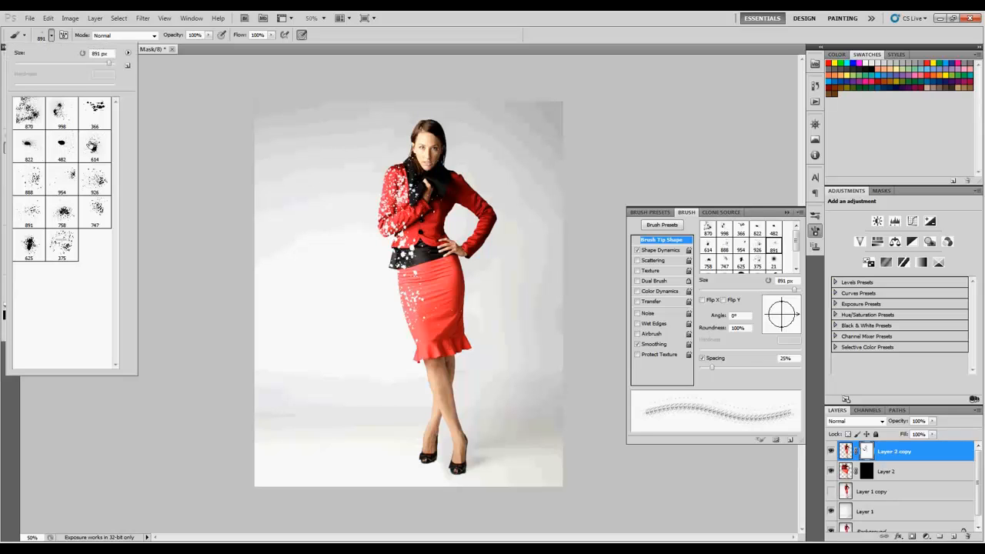
{"action": "left_click", "coordinate": [96, 181]}
{"action": "left_click", "coordinate": [151, 177]}
{"action": "key", "text": "bracketleft"}
{"action": "key", "text": "bracketleft"}
{"action": "key", "text": "bracketleft"}
{"action": "key", "text": "bracketleft"}
{"action": "key", "text": "bracketleft"}
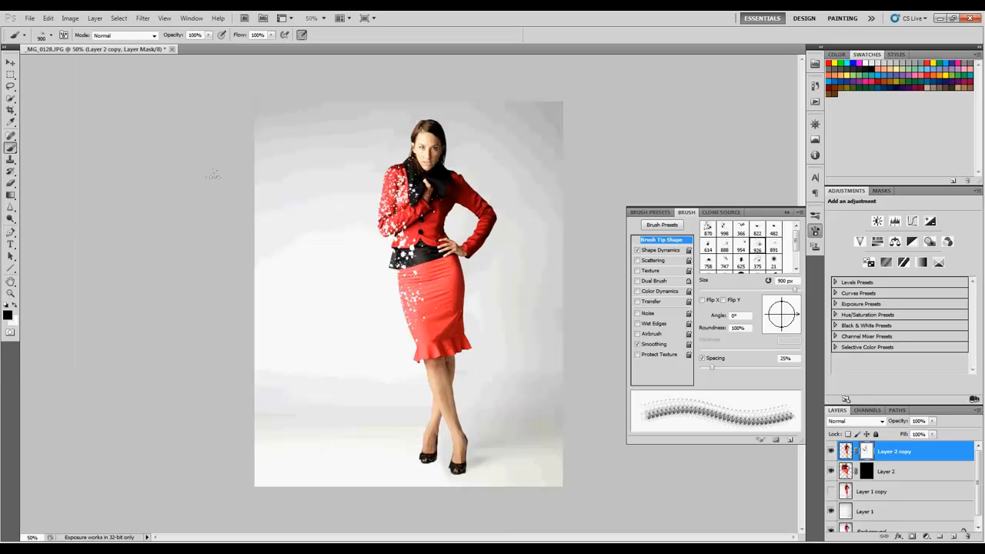
{"action": "mouse_move", "coordinate": [798, 314]}
{"action": "left_mouse_down"}
{"action": "mouse_move", "coordinate": [772, 325]}
{"action": "mouse_move", "coordinate": [764, 314]}
{"action": "left_mouse_up"}
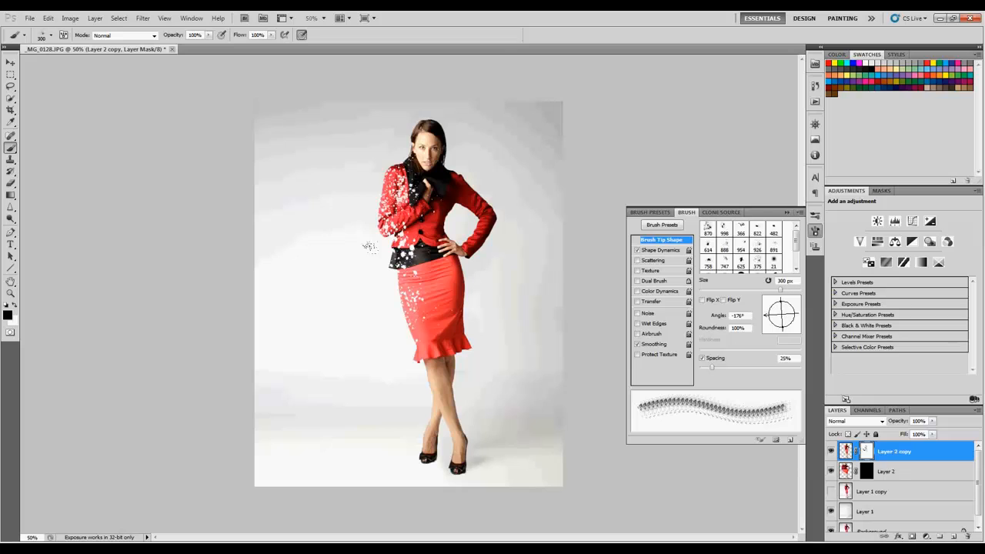
{"action": "key", "text": "bracketleft"}
{"action": "key", "text": "bracketleft"}
{"action": "key", "text": "bracketleft"}
{"action": "mouse_move", "coordinate": [391, 261]}
{"action": "left_mouse_down"}
{"action": "mouse_move", "coordinate": [405, 308]}
{"action": "mouse_move", "coordinate": [374, 217]}
{"action": "mouse_move", "coordinate": [395, 130]}
{"action": "mouse_move", "coordinate": [371, 186]}
{"action": "mouse_move", "coordinate": [377, 154]}
{"action": "mouse_move", "coordinate": [273, 154]}
{"action": "left_mouse_up"}
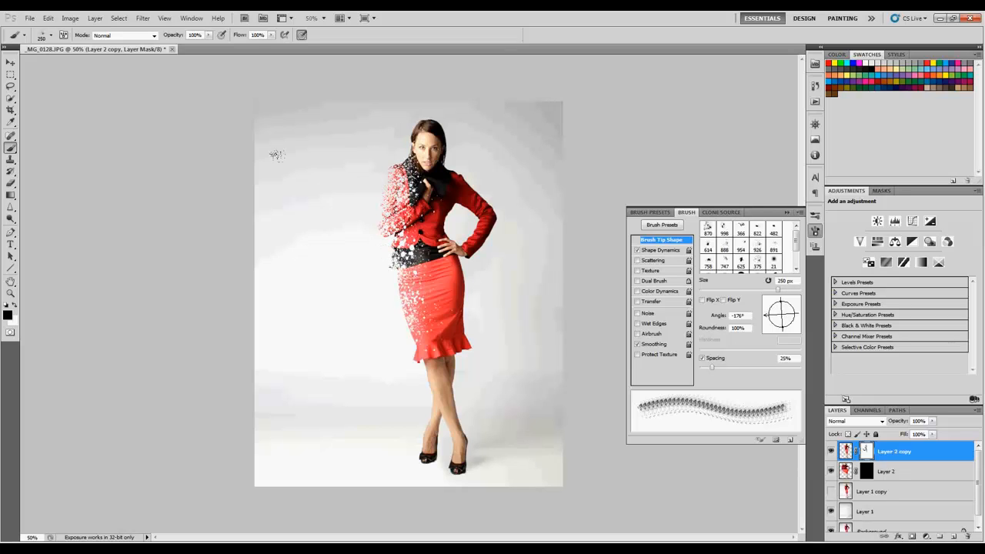
- Try hiding more of the jacket sleeve with the 614 splatter tip at 250 px
{"action": "left_click", "coordinate": [51, 35]}
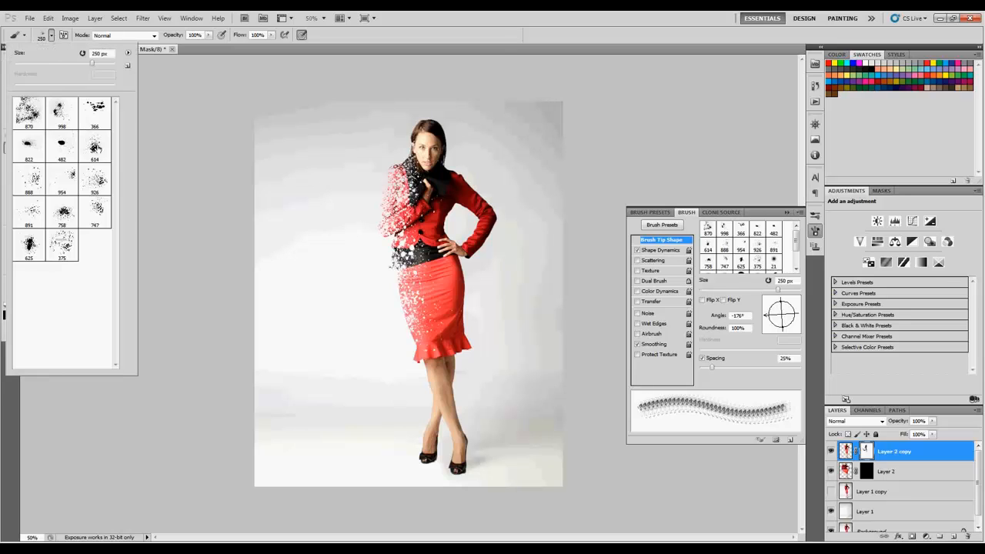
{"action": "double_click", "coordinate": [96, 148]}
{"action": "key", "text": "bracketleft"}
{"action": "key", "text": "bracketleft"}
{"action": "key", "text": "bracketleft"}
{"action": "key", "text": "bracketleft"}
{"action": "key", "text": "bracketleft"}
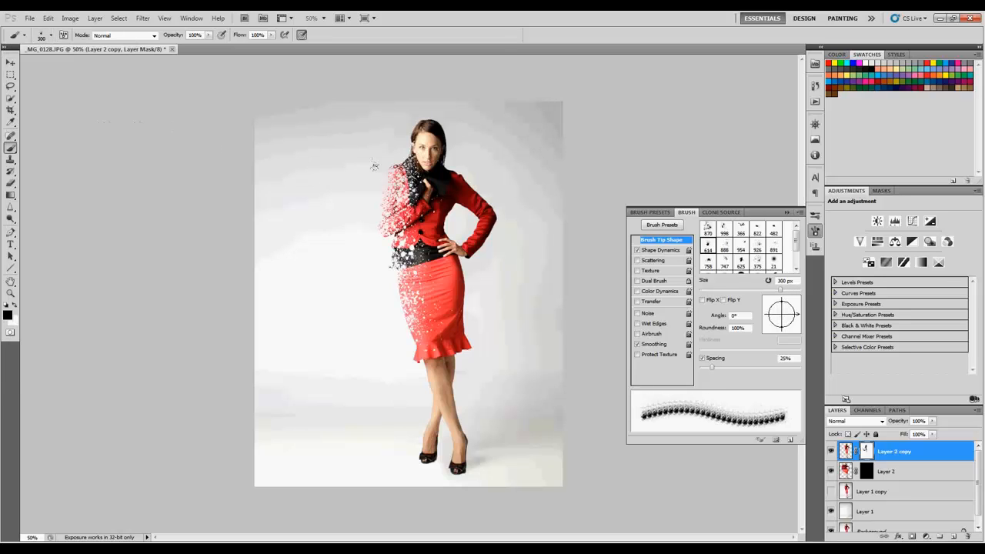
{"action": "left_click", "coordinate": [373, 164]}
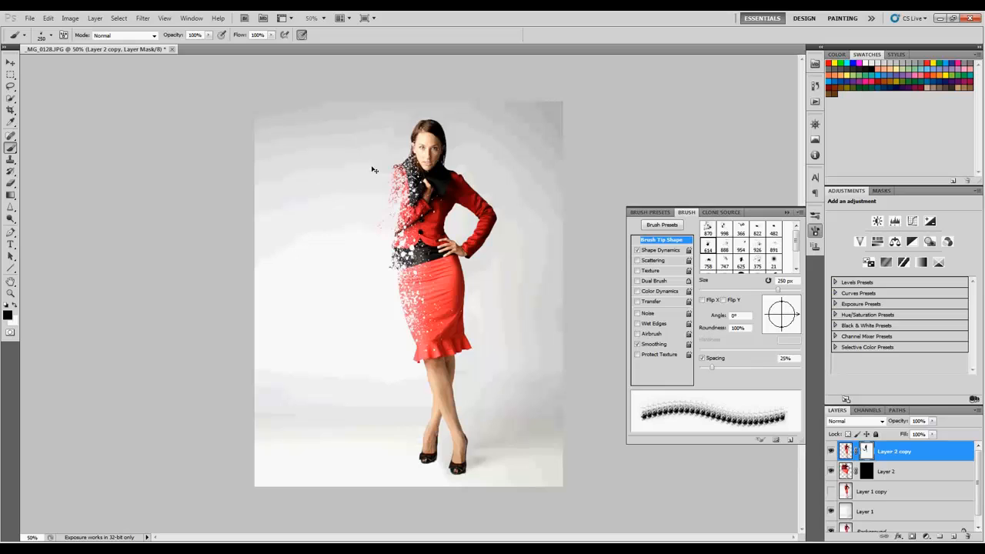
{"action": "left_click", "coordinate": [376, 179]}
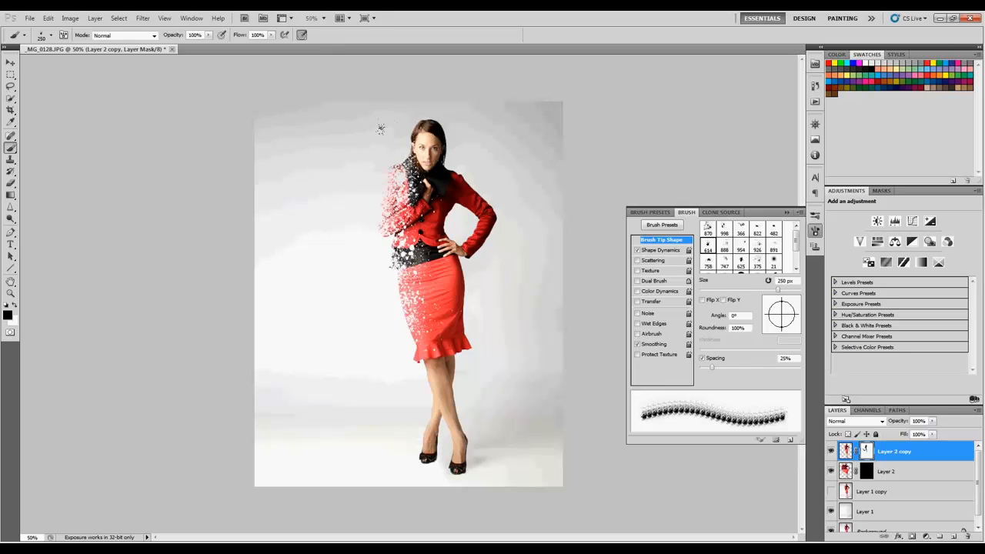
- Target Layer 2's mask at 100% zoom with the Brush tool and white as the foreground colour
{"action": "key", "text": "z"}
{"action": "left_click_drag", "start_coordinate": [418, 141], "coordinate": [446, 151]}
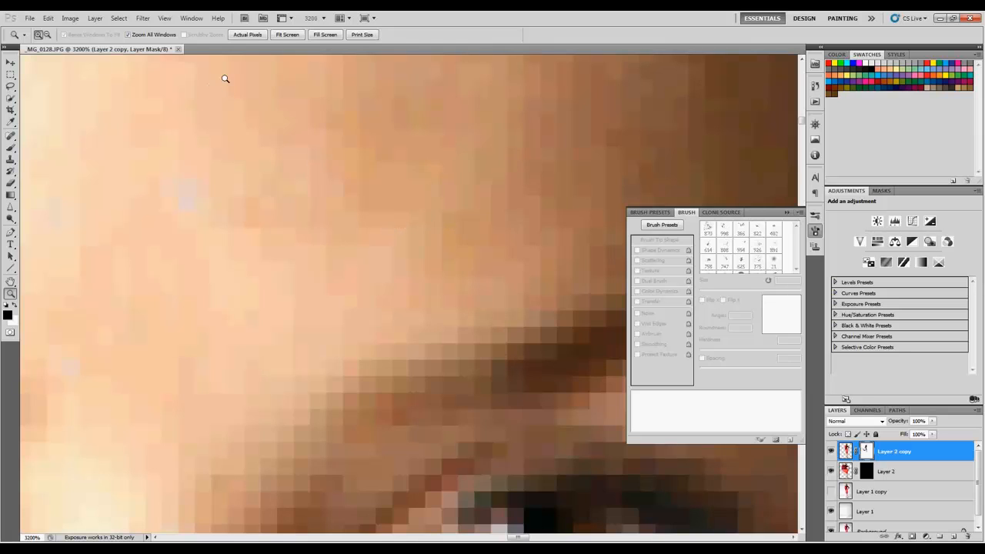
{"action": "key", "text": "ctrl+0"}
{"action": "left_click", "coordinate": [413, 149]}
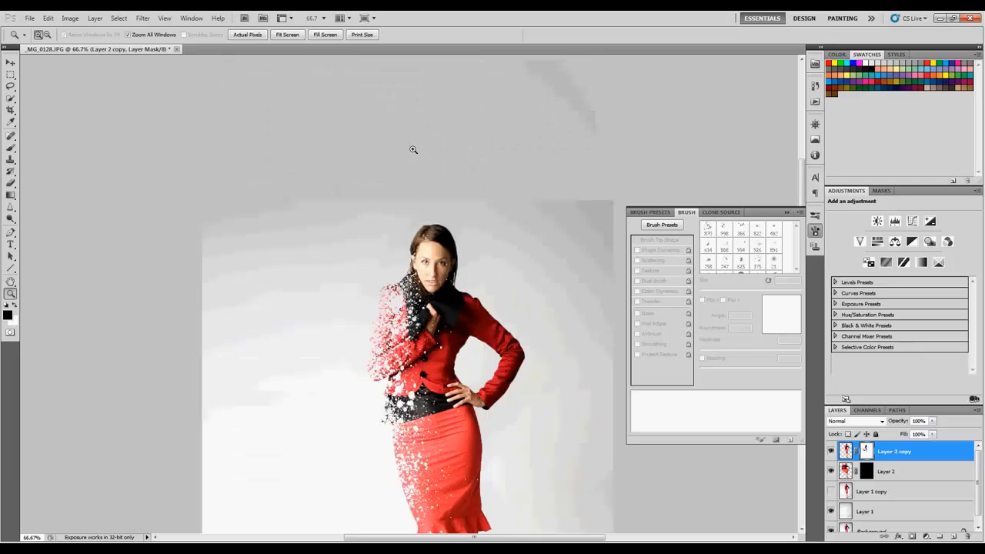
{"action": "left_click", "coordinate": [457, 276]}
{"action": "key", "text": "space"}
{"action": "left_click_drag", "start_coordinate": [497, 326], "coordinate": [519, 205]}
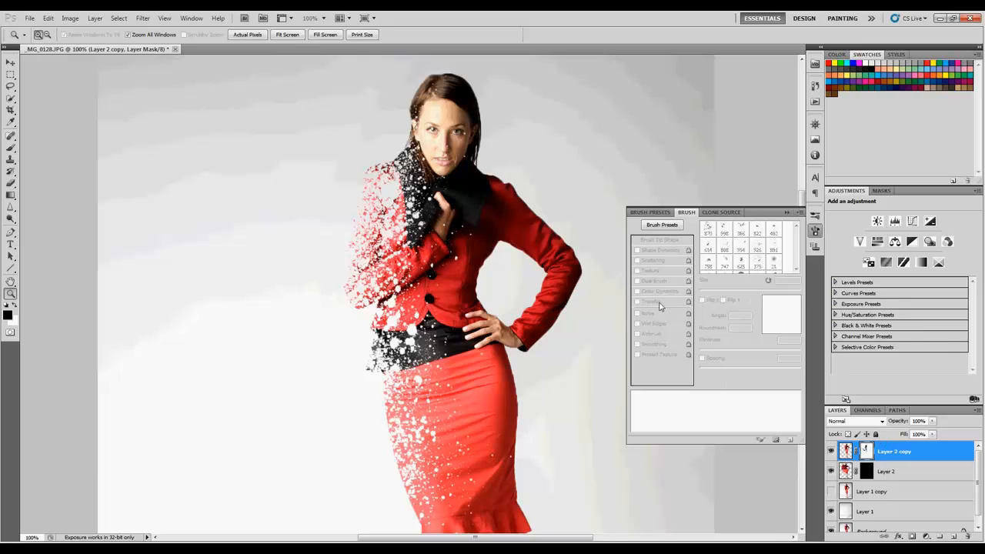
{"action": "left_click", "coordinate": [868, 474]}
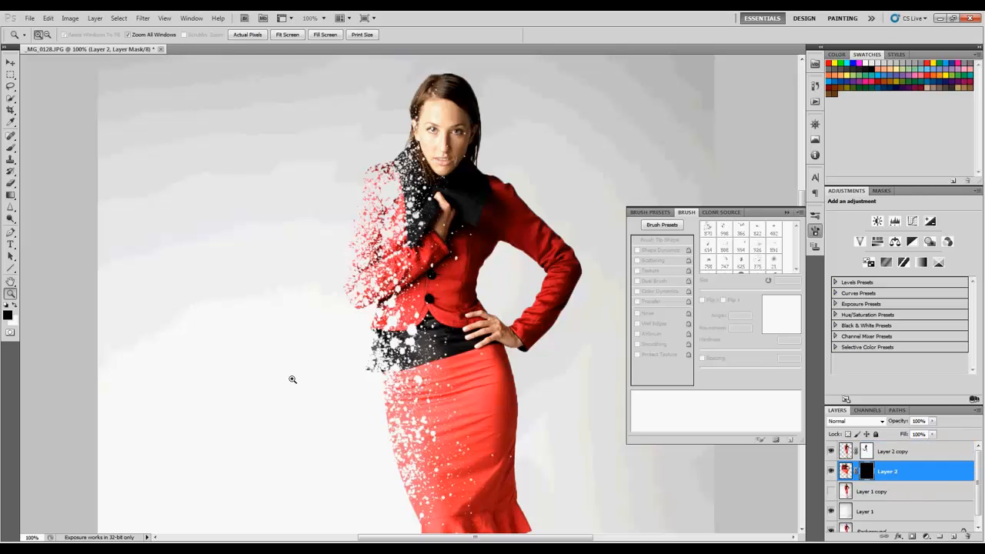
{"action": "key", "text": "b"}
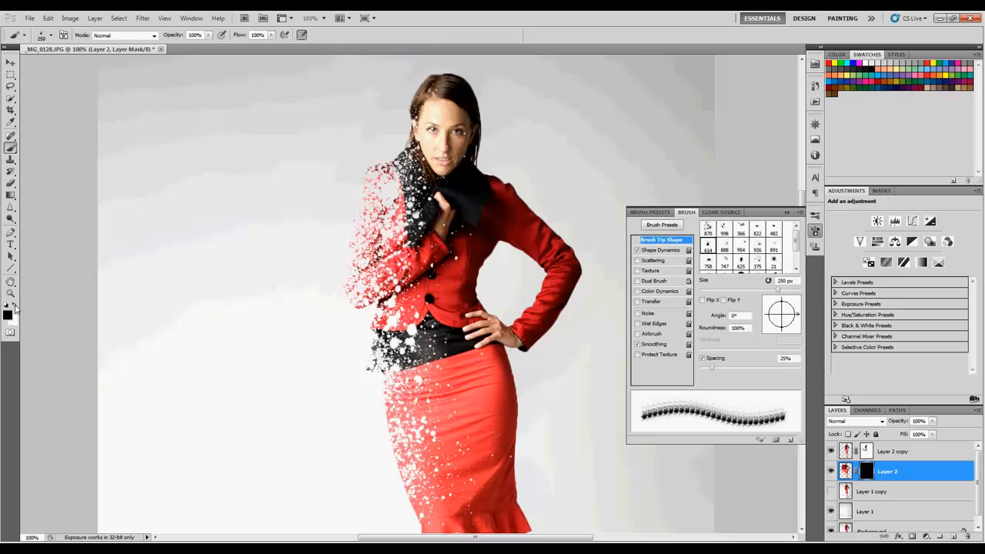
{"action": "key", "text": "x"}
- Try revealing fragments beside the jacket shoulder on Layer 2's mask with the 614 splatter tip at 250 px
{"action": "left_click_drag", "start_coordinate": [308, 136], "coordinate": [254, 253]}
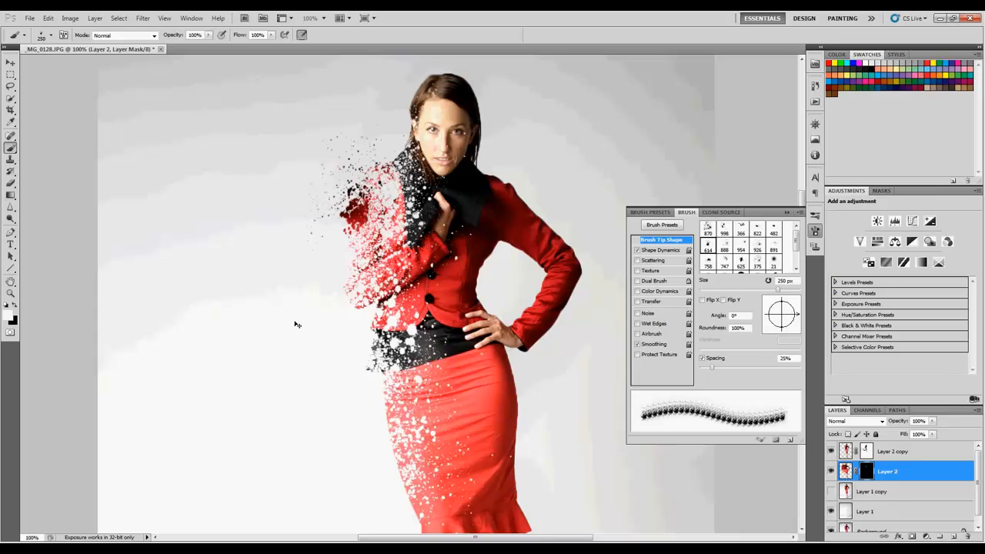
{"action": "key", "text": "ctrl+z"}
- Choose the 747 splatter tip, undo the oversized test dab, and reveal dark fragments beside the shoulder at 300 px on Layer 2's mask
{"action": "left_click", "coordinate": [51, 35]}
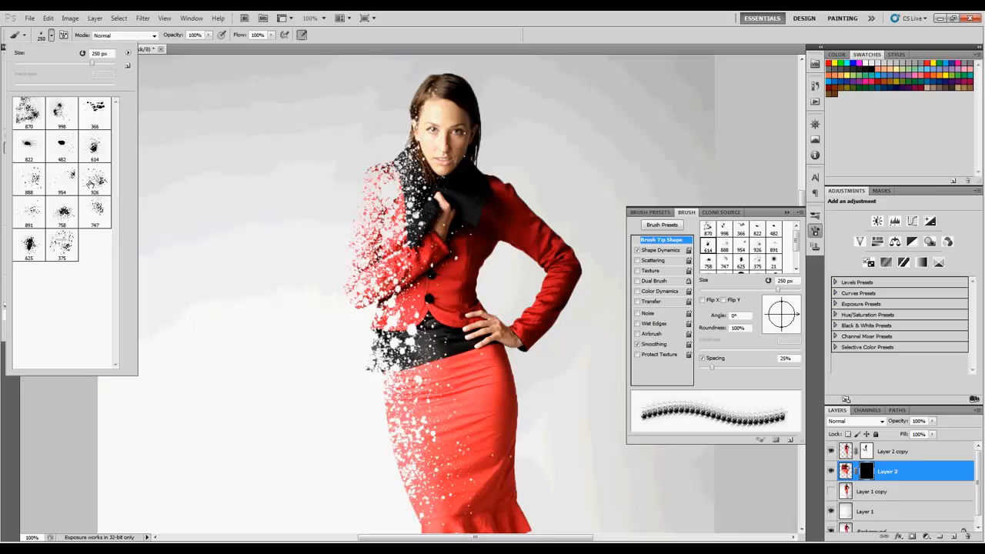
{"action": "left_click", "coordinate": [95, 212]}
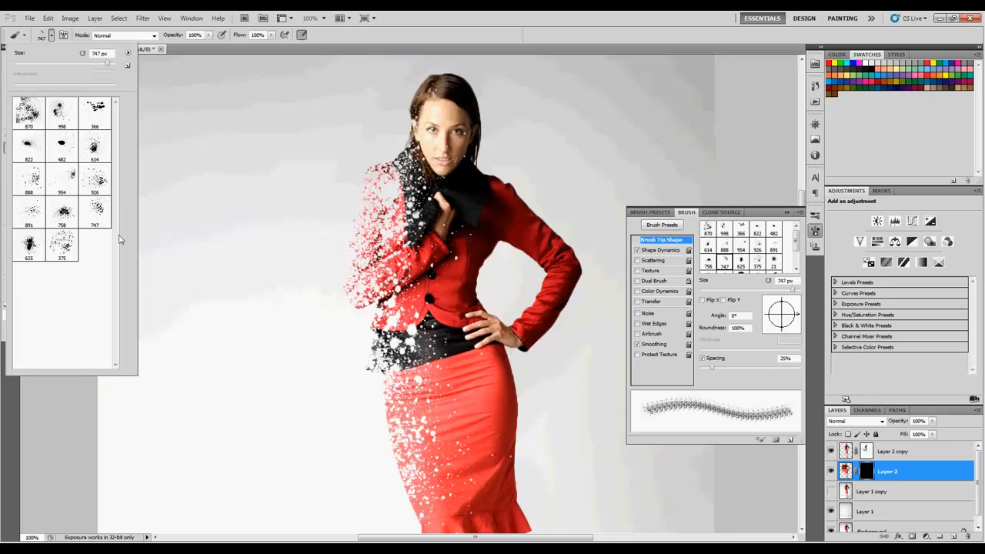
{"action": "left_click", "coordinate": [258, 248]}
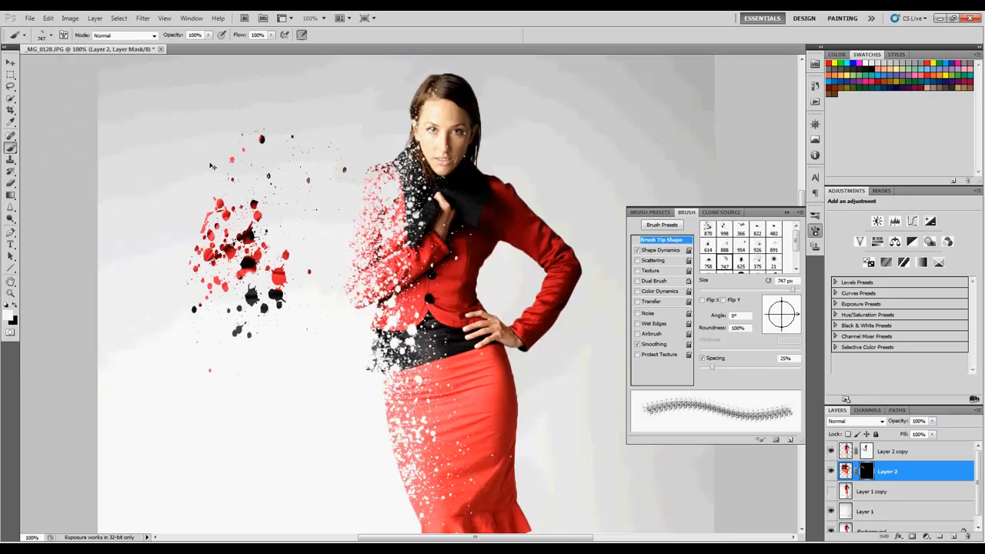
{"action": "key", "text": "ctrl+z"}
{"action": "key", "text": "bracketleft"}
{"action": "key", "text": "bracketleft"}
{"action": "key", "text": "bracketleft"}
{"action": "key", "text": "bracketleft"}
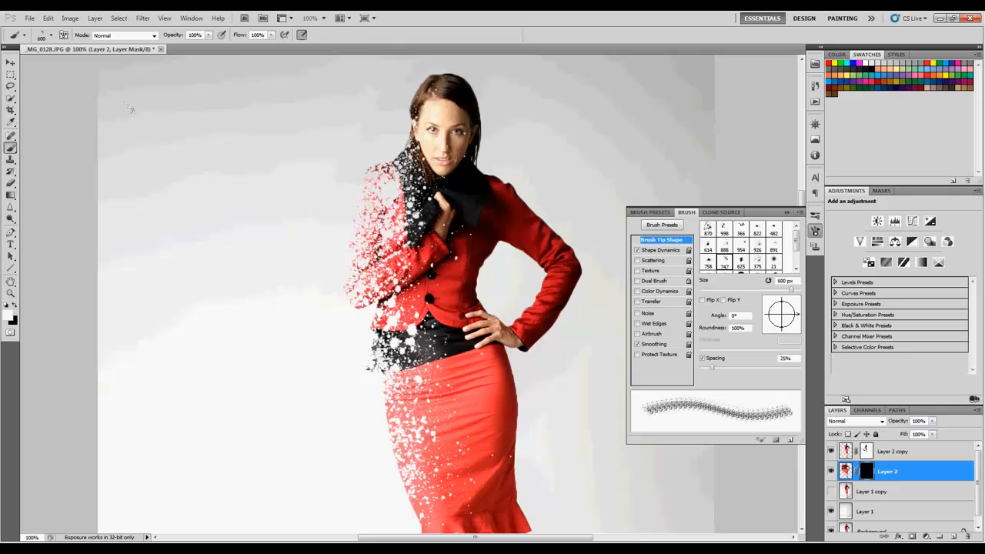
{"action": "key", "text": "bracketleft"}
{"action": "left_click", "coordinate": [275, 145]}
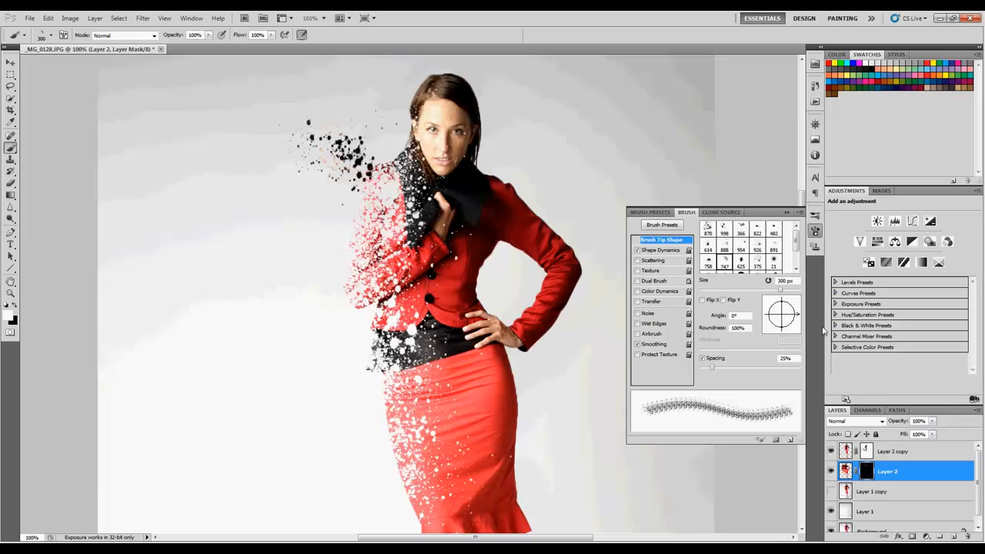
- Rotate the 747 splatter tip to -161° and reveal red fragments beside the jacket's upper arm on Layer 2's mask
{"action": "mouse_move", "coordinate": [798, 319]}
{"action": "left_mouse_down"}
{"action": "mouse_move", "coordinate": [766, 308]}
{"action": "mouse_move", "coordinate": [765, 320]}
{"action": "left_mouse_up"}
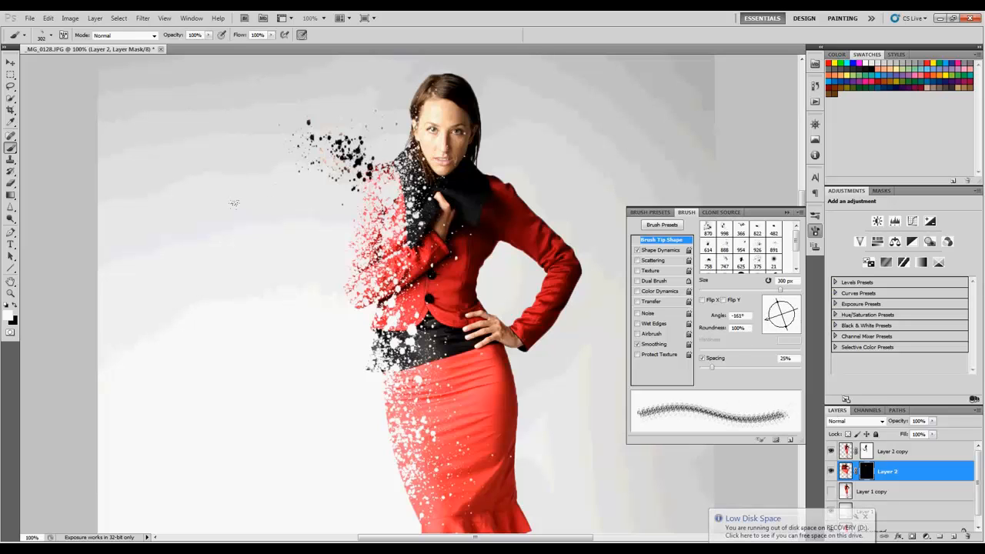
{"action": "left_click", "coordinate": [277, 266]}
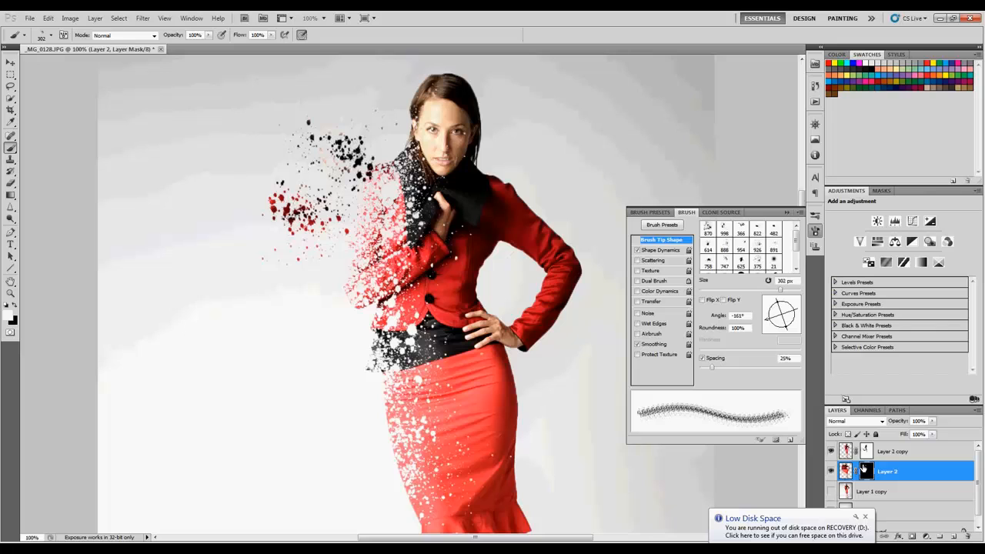
- Try revealing more fragments below and farther out from the arm with the 302 px tip, viewing Layer 2's mask alone to check placement
{"action": "left_click", "coordinate": [868, 473], "text": "alt"}
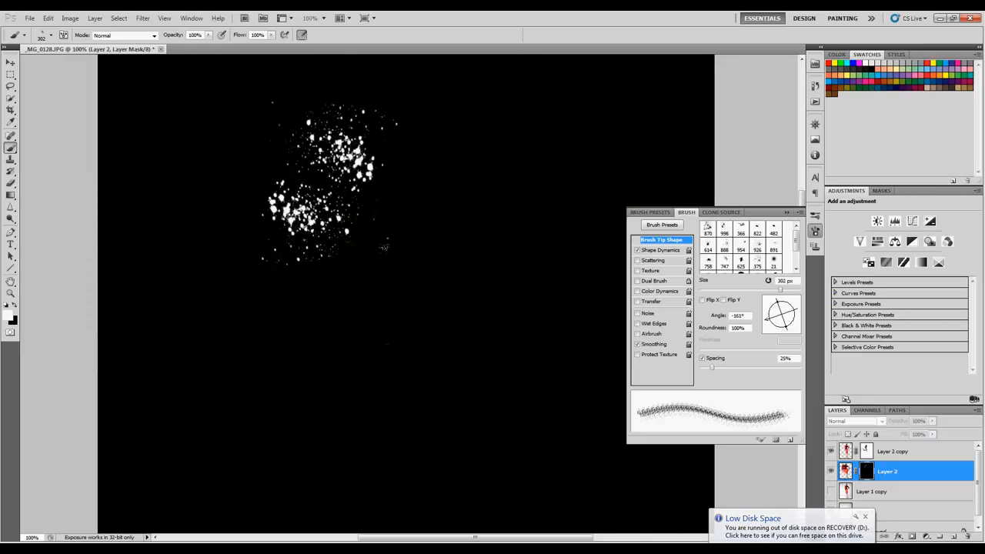
{"action": "left_click", "coordinate": [276, 375]}
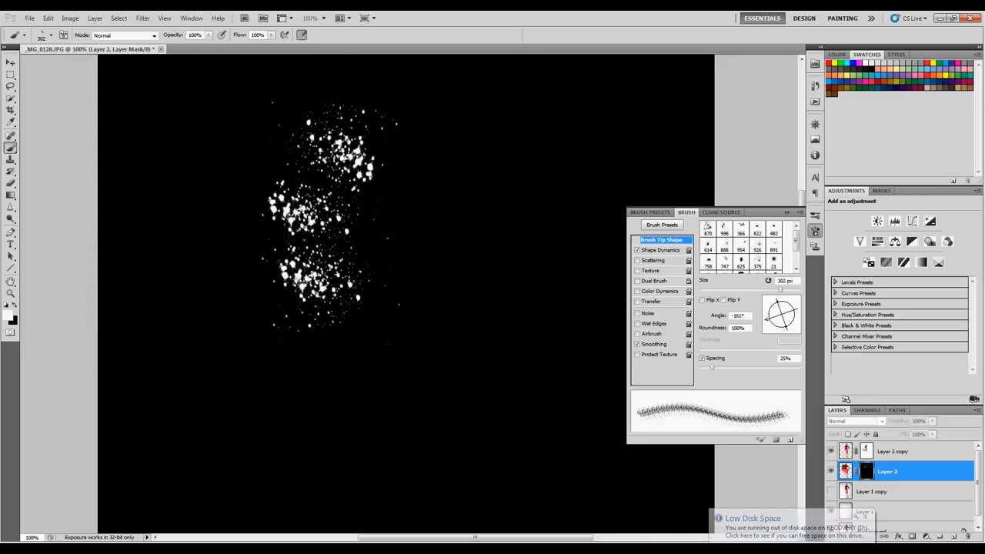
{"action": "left_click", "coordinate": [840, 471]}
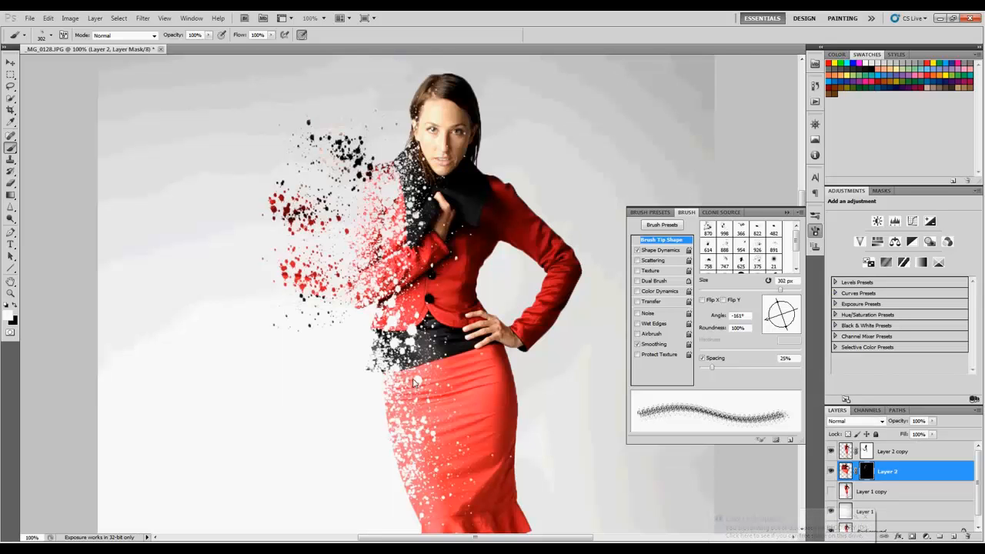
{"action": "left_click", "coordinate": [199, 195]}
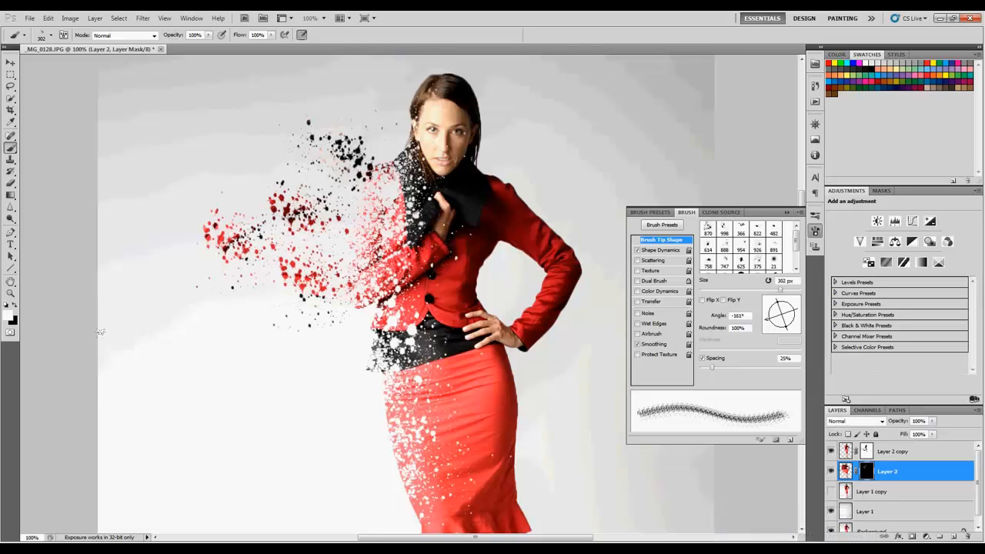
{"action": "left_click", "coordinate": [160, 365]}
{"action": "left_click", "coordinate": [268, 361]}
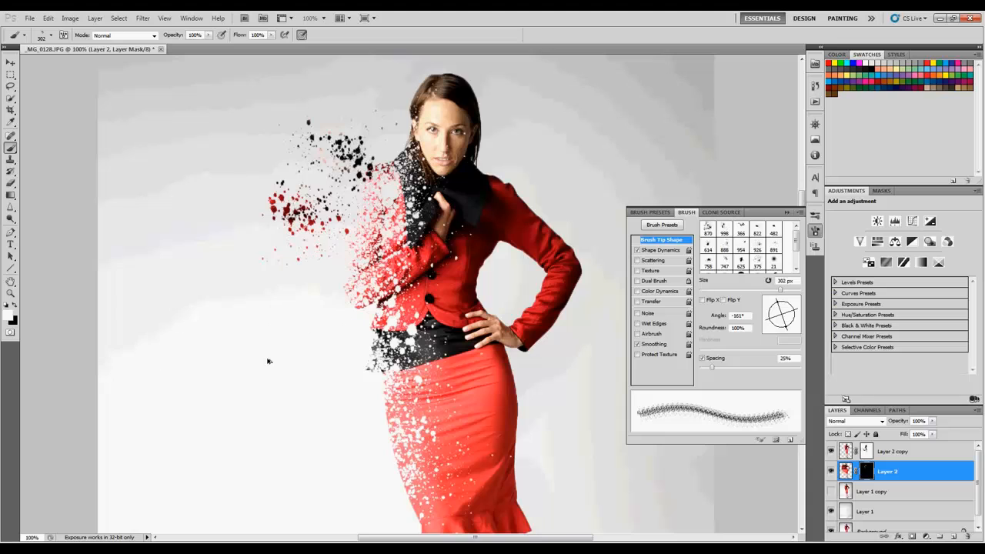
- Set the splatter tip to a 178° angle and 500 px, and reveal red and black fragments beside the elbow and waist
{"action": "mouse_move", "coordinate": [787, 331]}
{"action": "left_mouse_down"}
{"action": "mouse_move", "coordinate": [797, 317]}
{"action": "mouse_move", "coordinate": [773, 326]}
{"action": "mouse_move", "coordinate": [766, 315]}
{"action": "mouse_move", "coordinate": [783, 330]}
{"action": "left_mouse_up"}
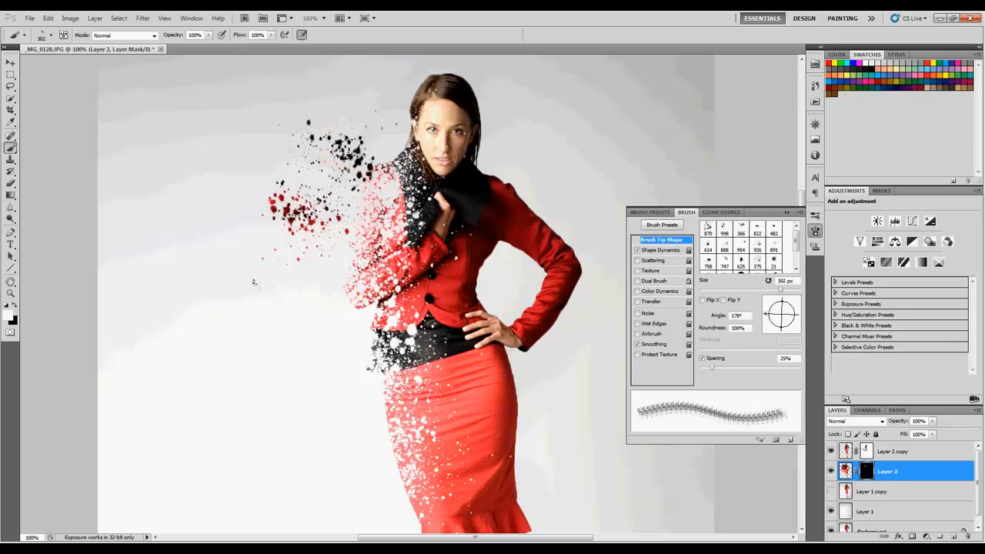
{"action": "key", "text": "bracketright"}
{"action": "key", "text": "bracketright"}
{"action": "left_click", "coordinate": [298, 296]}
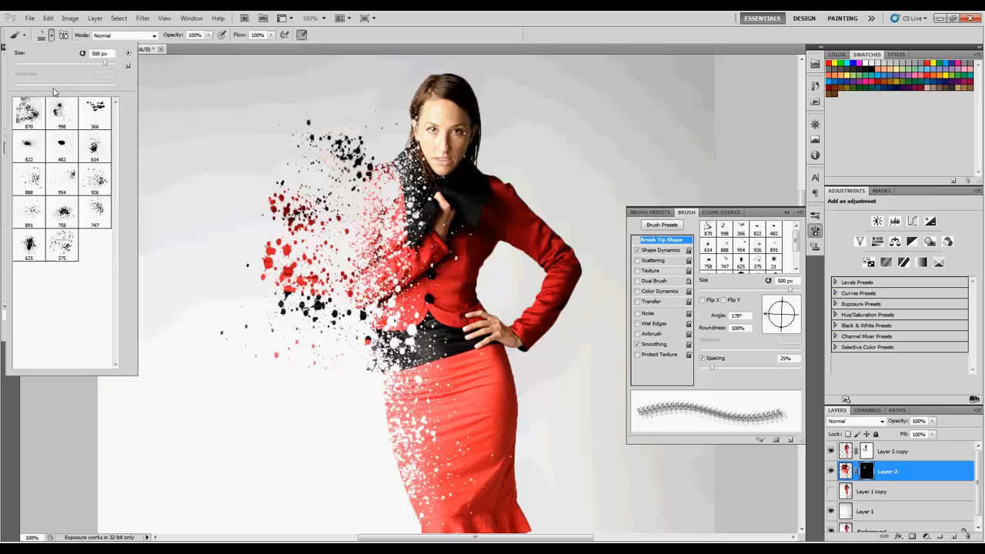
- Reveal wider fragments around the torso with the 891 splatter tip at 400 px, and more beside the hair with the tip rotated to 43°
{"action": "left_click", "coordinate": [51, 36]}
{"action": "left_click", "coordinate": [44, 221]}
{"action": "left_click", "coordinate": [292, 289]}
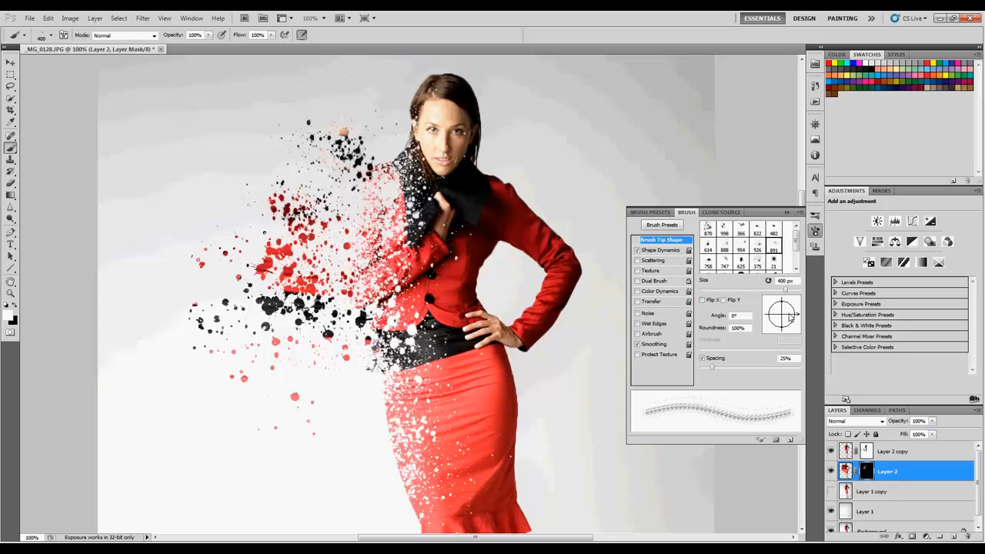
{"action": "left_click_drag", "start_coordinate": [792, 318], "coordinate": [794, 302]}
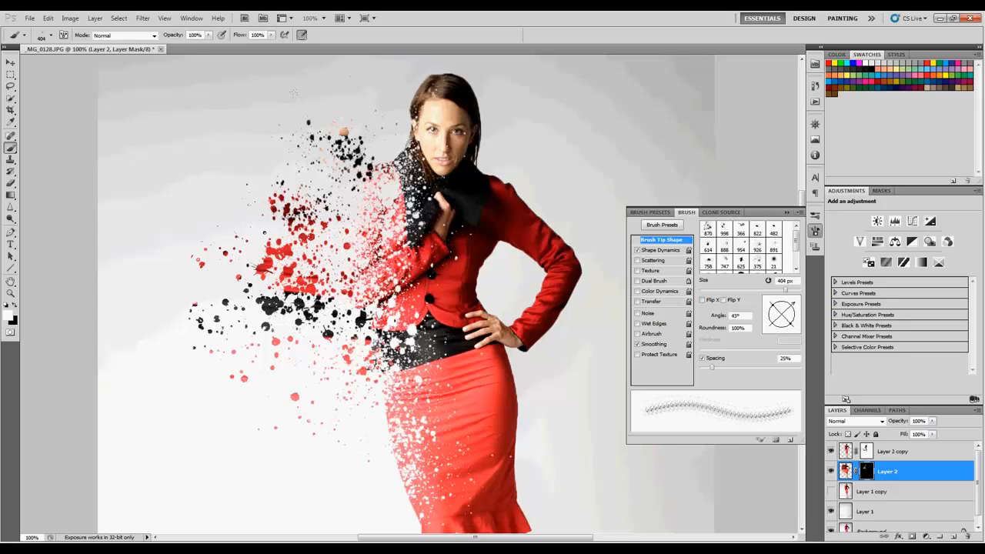
{"action": "left_click", "coordinate": [265, 159]}
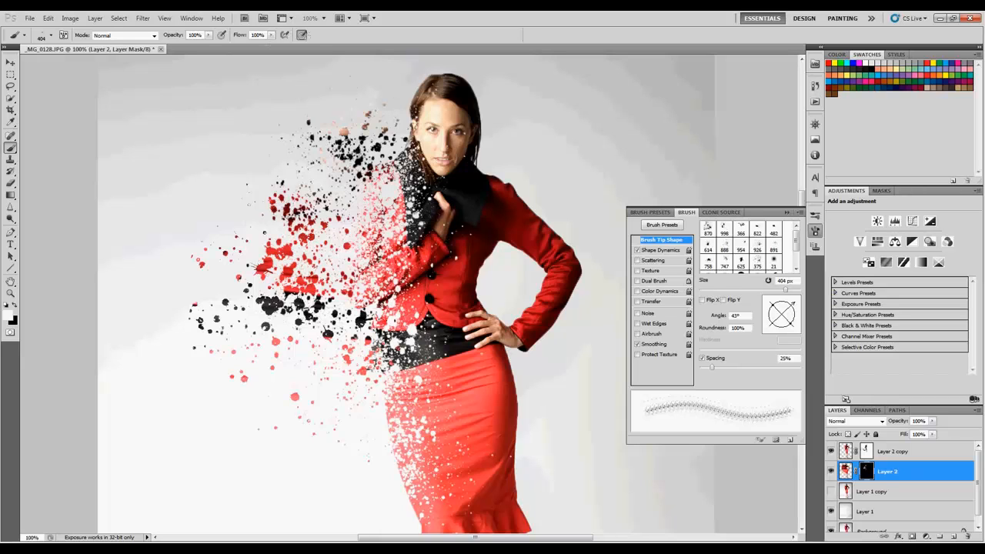
- Liquify Layer 2's image with a 765 px brush at pressure 100, pushing the head, scarf and shoulder upward
{"action": "left_click", "coordinate": [846, 472]}
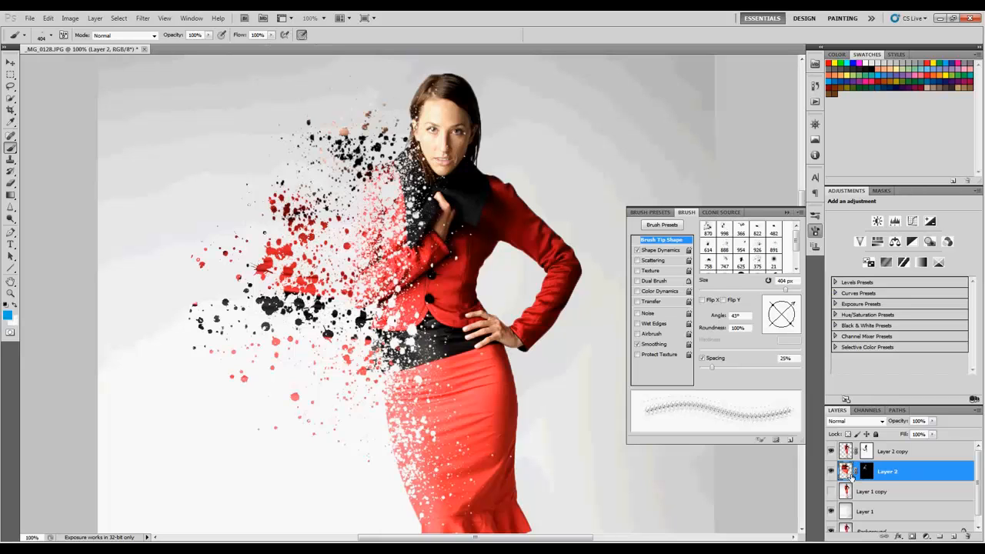
{"action": "left_click", "coordinate": [142, 18]}
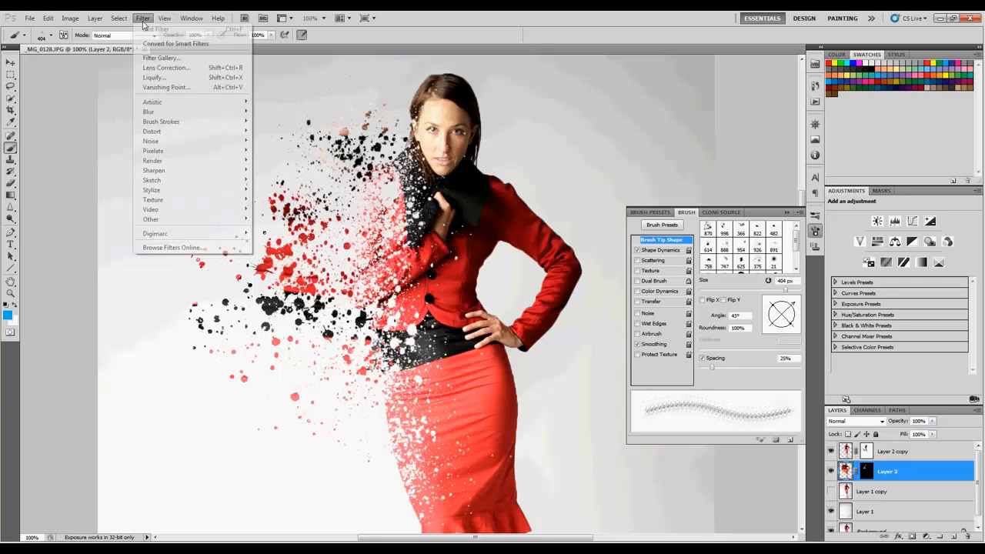
{"action": "left_click", "coordinate": [162, 67]}
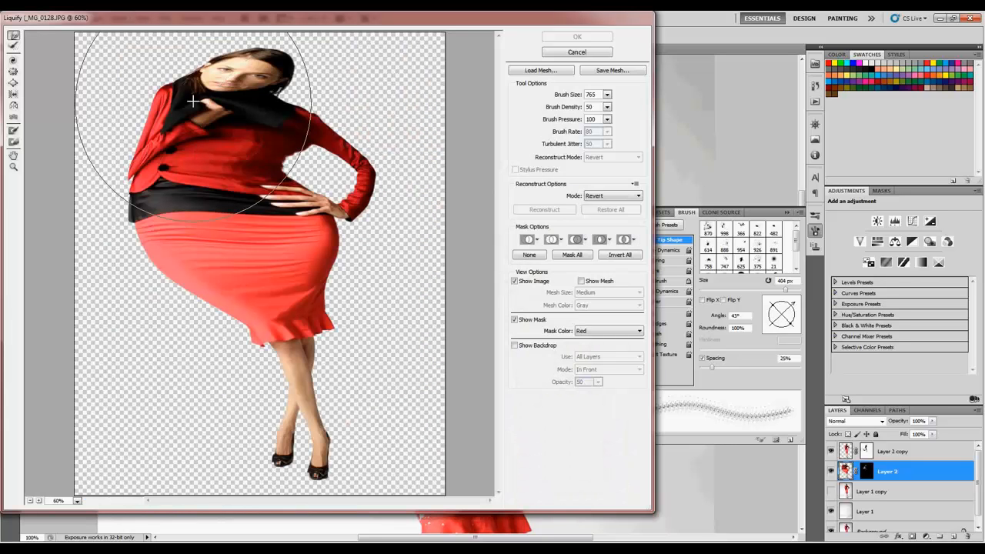
{"action": "mouse_move", "coordinate": [197, 70]}
{"action": "left_mouse_down"}
{"action": "mouse_move", "coordinate": [219, 79]}
{"action": "mouse_move", "coordinate": [194, 92]}
{"action": "mouse_move", "coordinate": [270, 103]}
{"action": "left_mouse_up"}
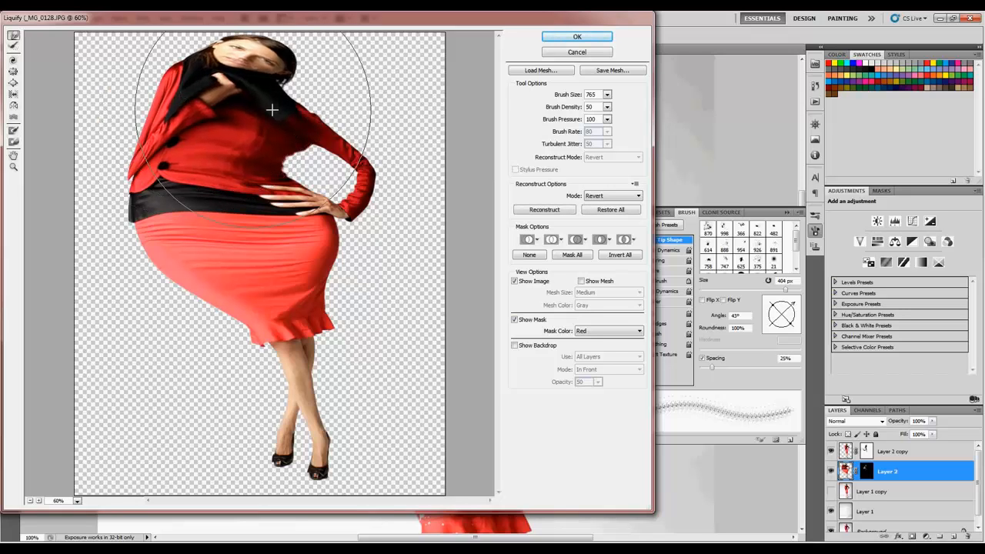
{"action": "left_click", "coordinate": [565, 39]}
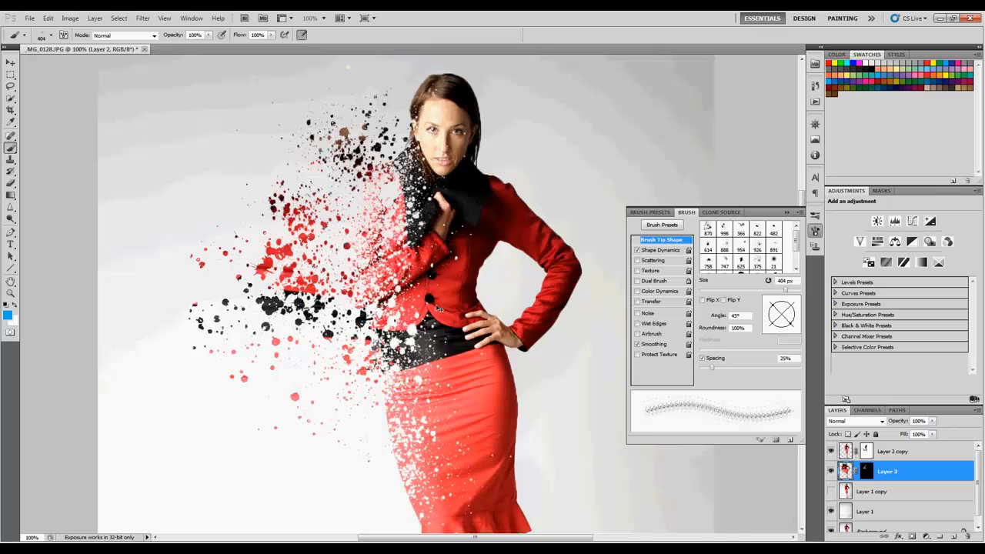
- Reveal more red fragments beside the jacket sleeve on Layer 2's mask with the 891 splatter tip at 404 px
{"action": "left_click", "coordinate": [867, 472]}
{"action": "left_click", "coordinate": [362, 189]}
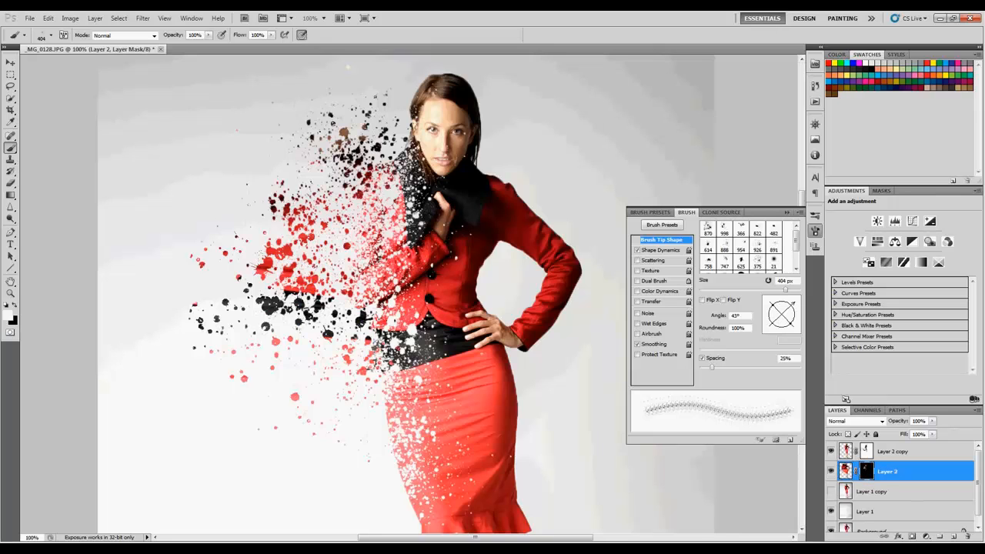
{"action": "key", "text": "z"}
{"action": "left_click", "coordinate": [374, 251], "text": "alt"}
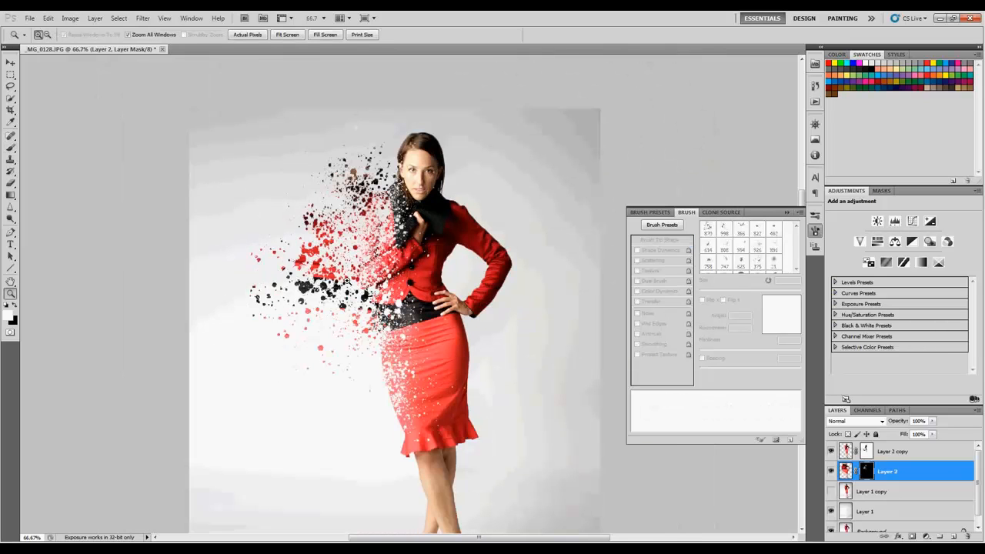
- Break up the scattered fragments in black and reveal additional ones beside the shoulder in white on Layer 2's mask at 404 px
{"action": "left_click", "coordinate": [14, 306]}
{"action": "left_click", "coordinate": [297, 296]}
{"action": "key", "text": "b"}
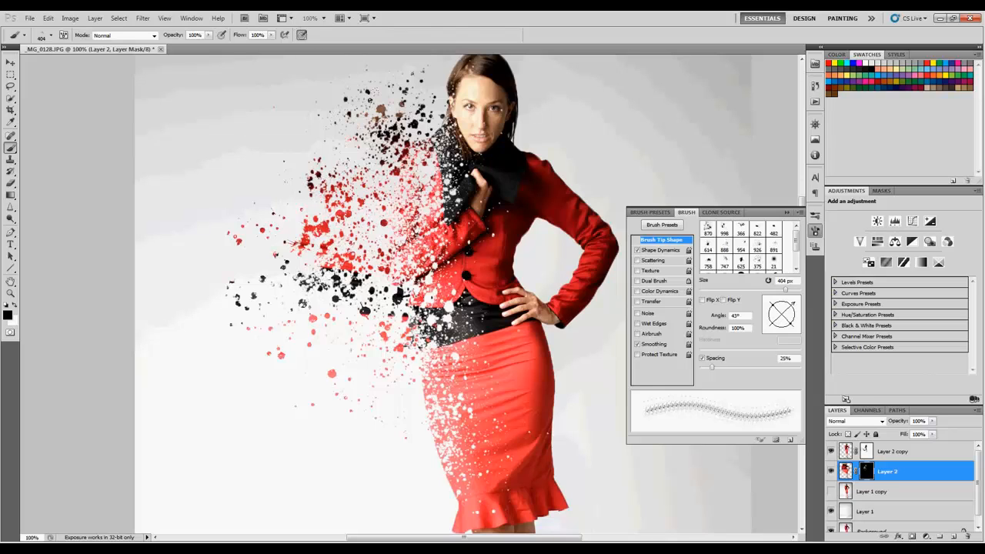
{"action": "key", "text": "x"}
{"action": "left_click", "coordinate": [388, 147]}
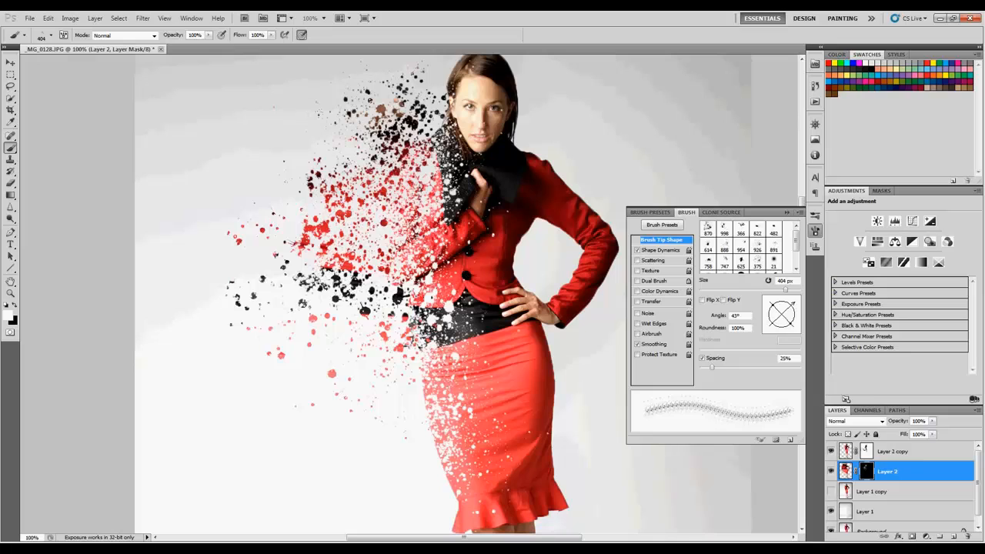
{"action": "key", "text": "x"}
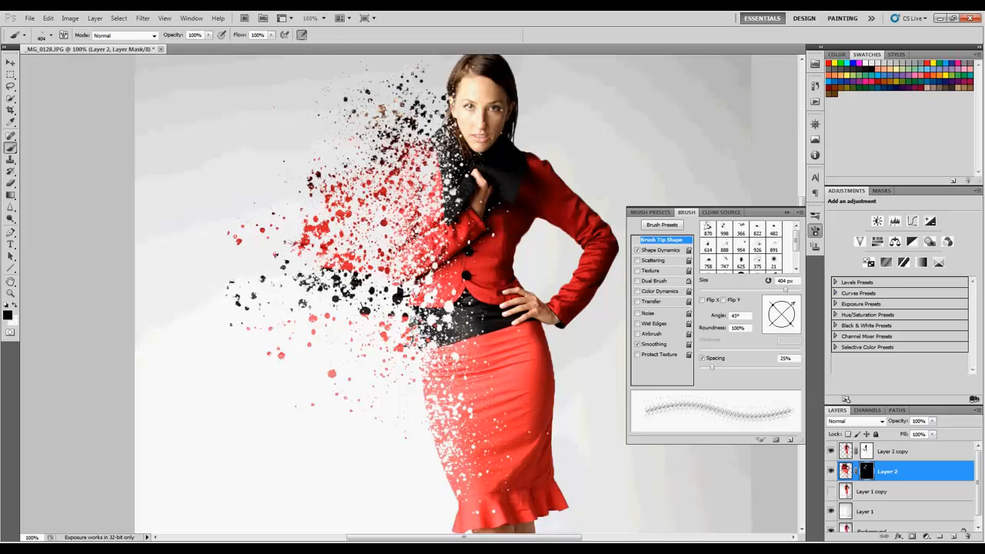
- Examine the splatter around the face and scarf at 200% zoom
{"action": "scroll", "coordinate": [442, 57], "scroll_direction": "up", "scroll_amount": 5}
{"action": "key", "text": "z"}
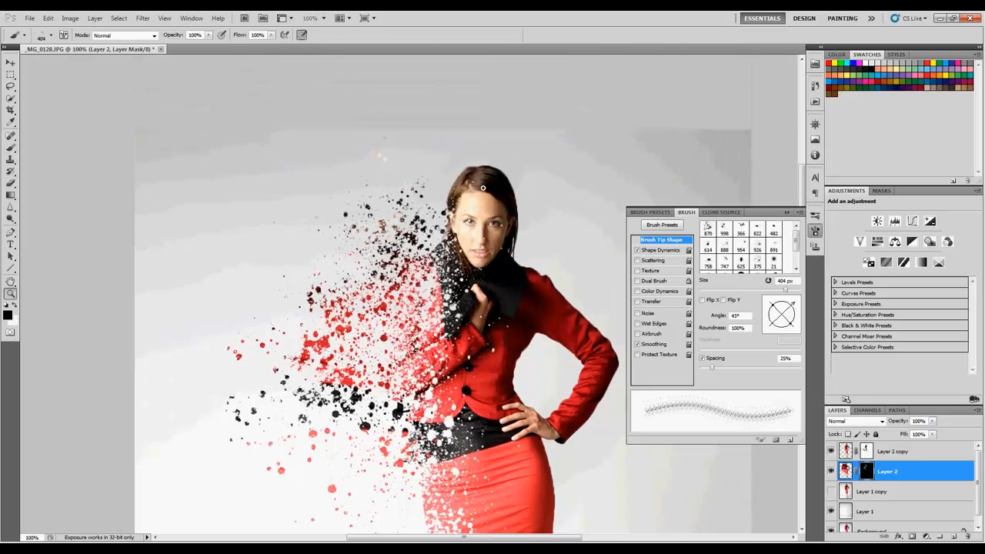
{"action": "left_click", "coordinate": [487, 241]}
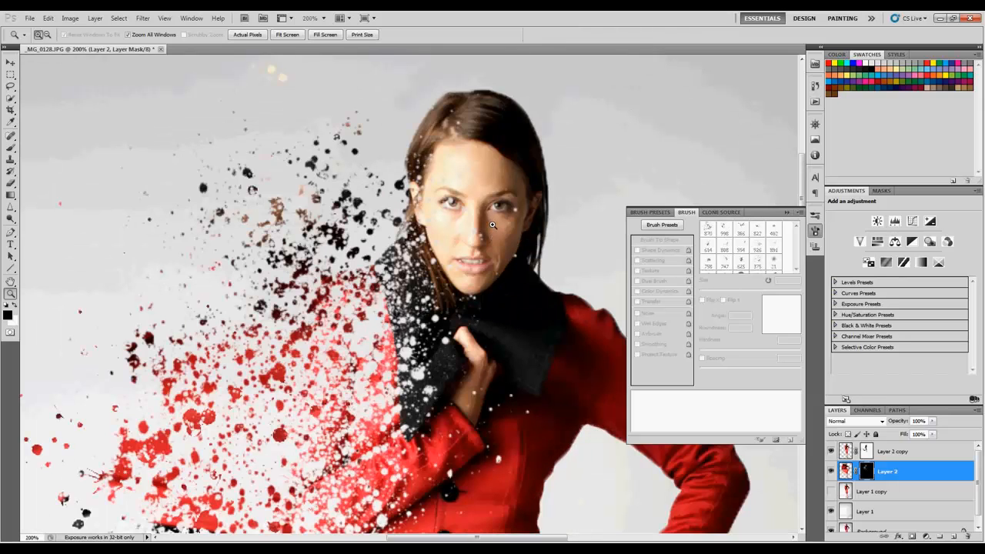
{"action": "key", "text": "b"}
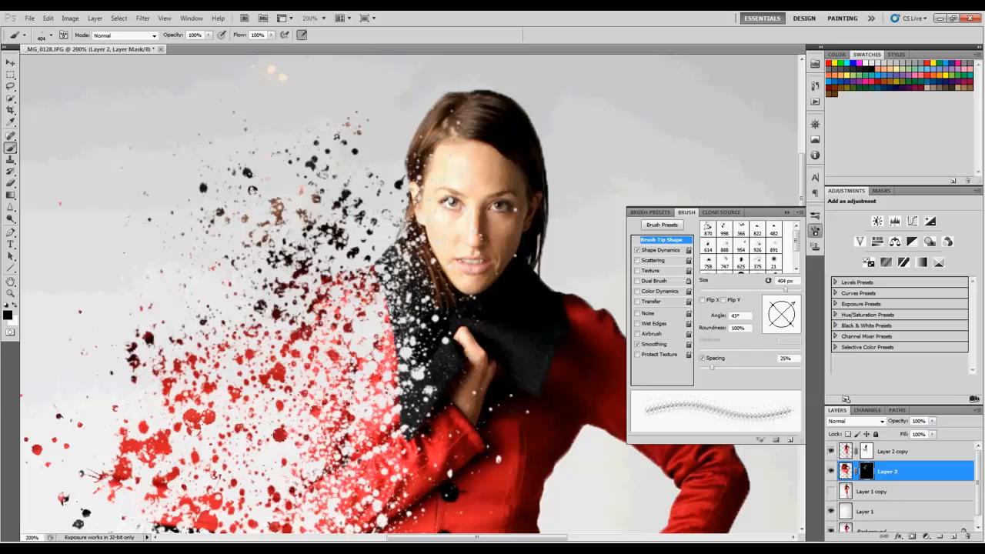
- Review the whole composition fitted to the window, and at 100% in full-screen mode with the brush settings collapsed
{"action": "key", "text": "ctrl+0"}
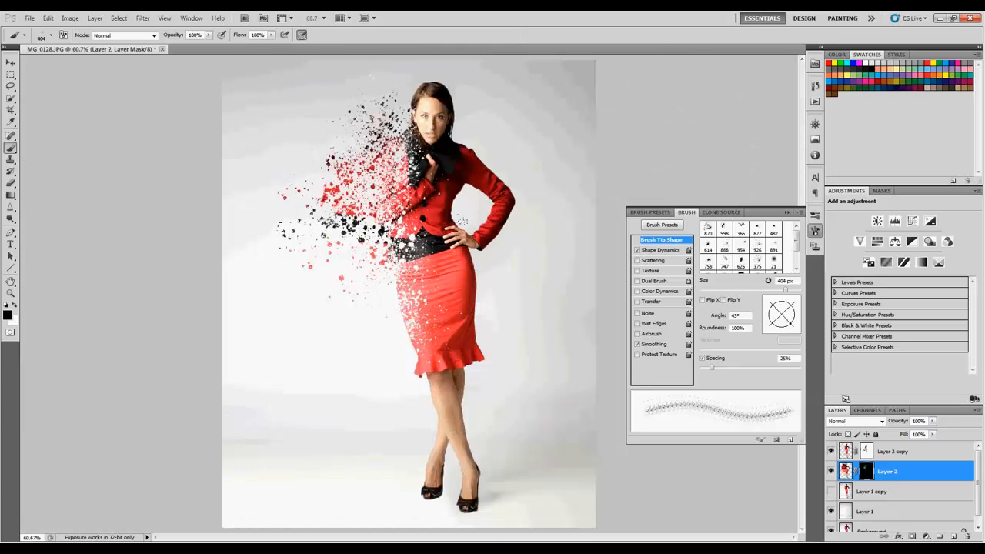
{"action": "key", "text": "z"}
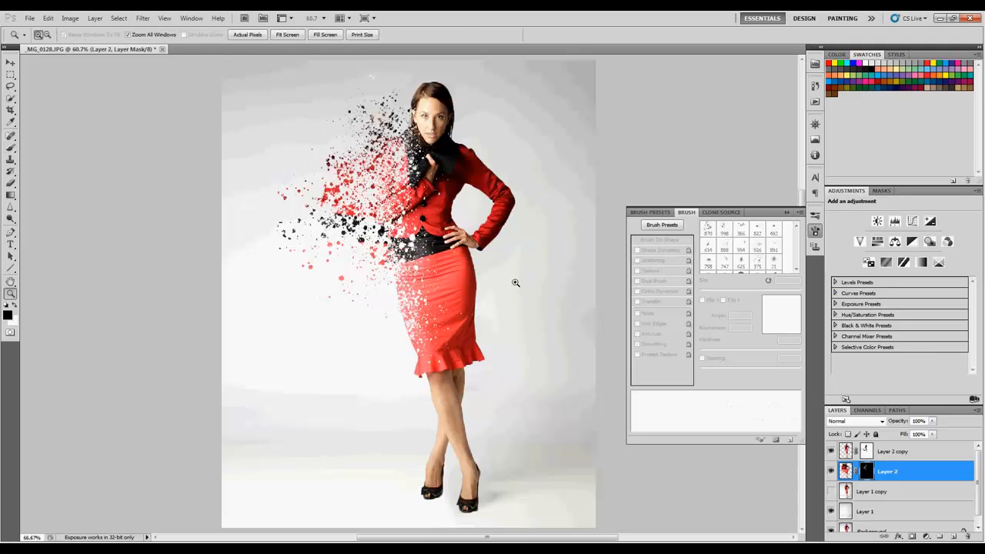
{"action": "left_click", "coordinate": [516, 283]}
{"action": "left_click", "coordinate": [787, 212]}
{"action": "mouse_move", "coordinate": [501, 297]}
{"action": "left_mouse_down"}
{"action": "mouse_move", "coordinate": [542, 254]}
{"action": "mouse_move", "coordinate": [573, 285]}
{"action": "left_mouse_up"}
{"action": "left_click", "coordinate": [513, 257]}
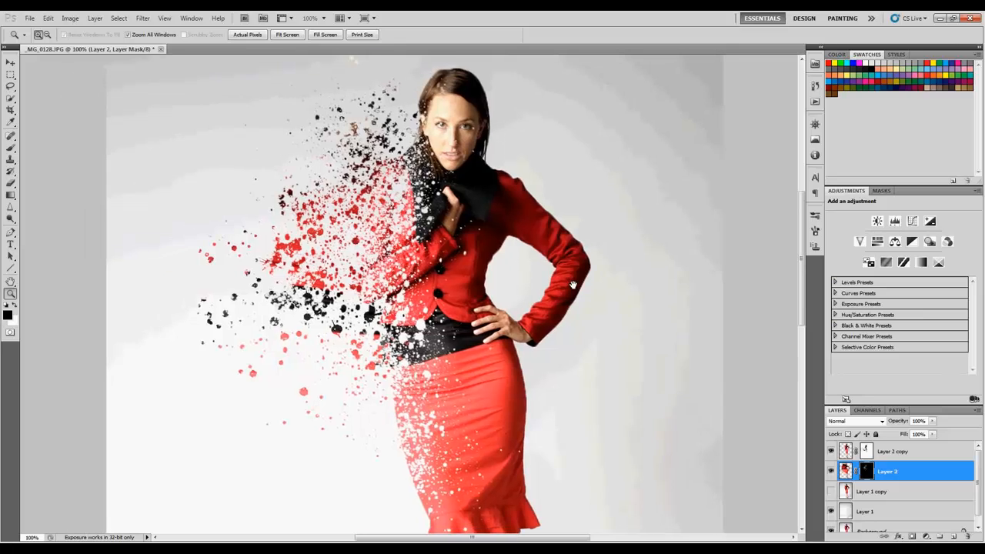
{"action": "key", "text": "f"}
{"action": "key", "text": "f"}
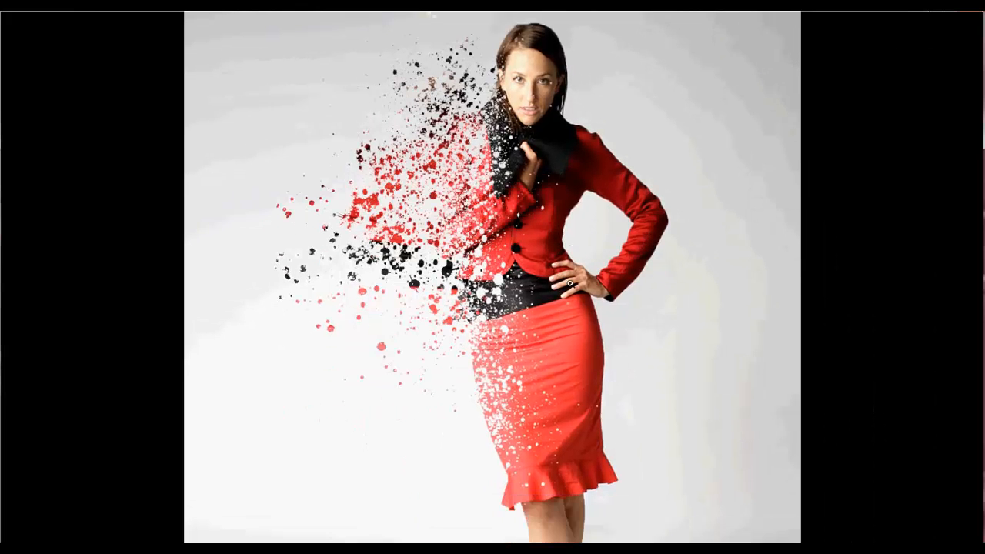
{"action": "left_click_drag", "start_coordinate": [576, 277], "coordinate": [545, 299]}
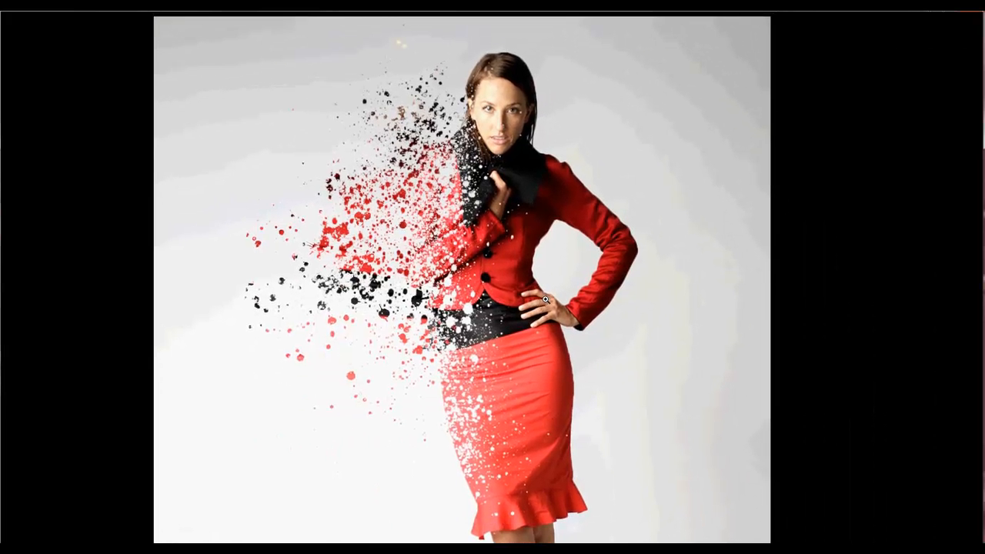